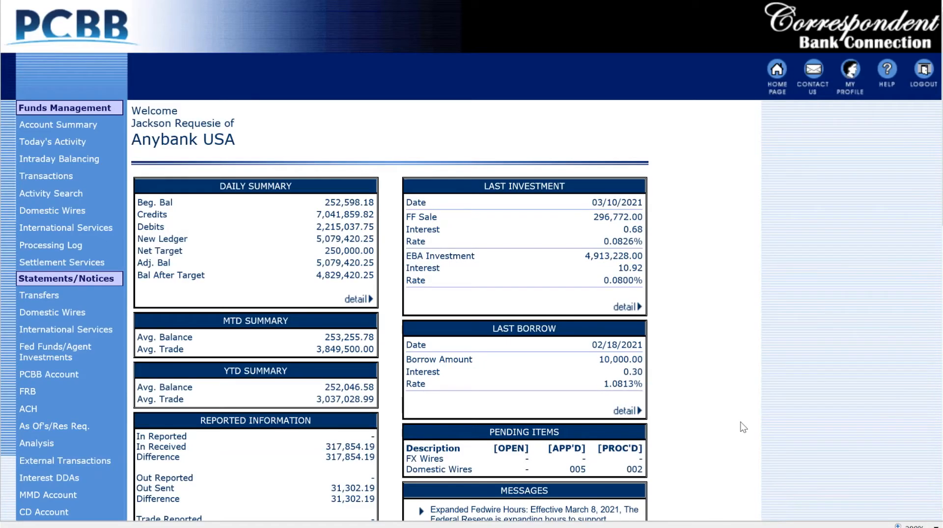
# Go to International Services and bring up the Rate Quotes tab
pyautogui.click(64, 228)
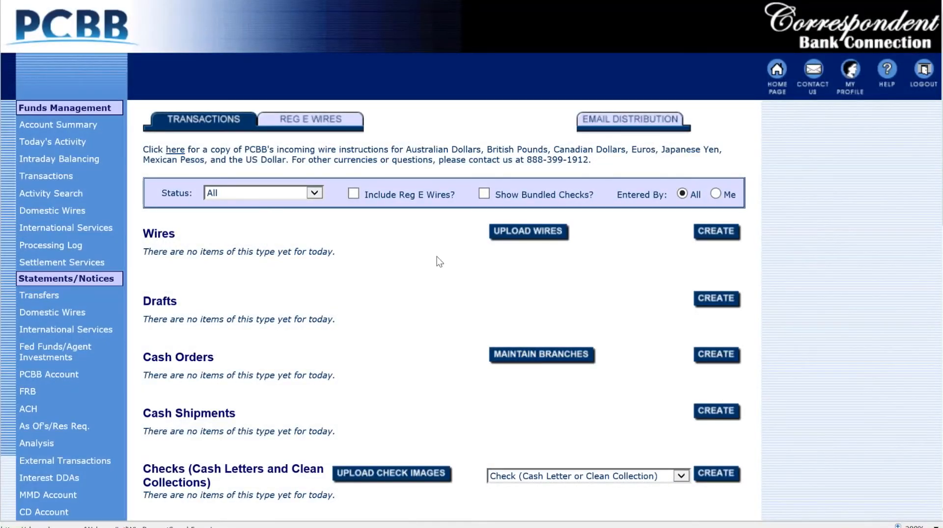
pyautogui.scroll(-2, 437, 257)
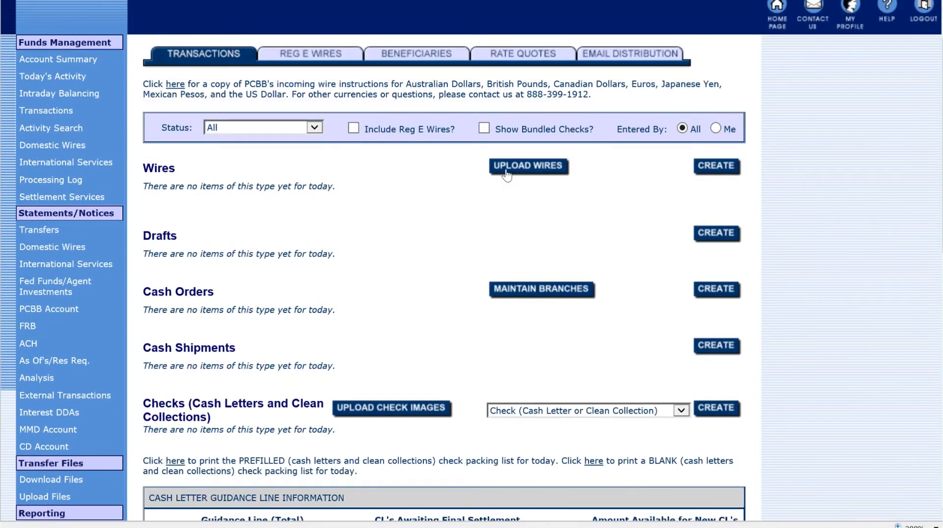
pyautogui.click(517, 59)
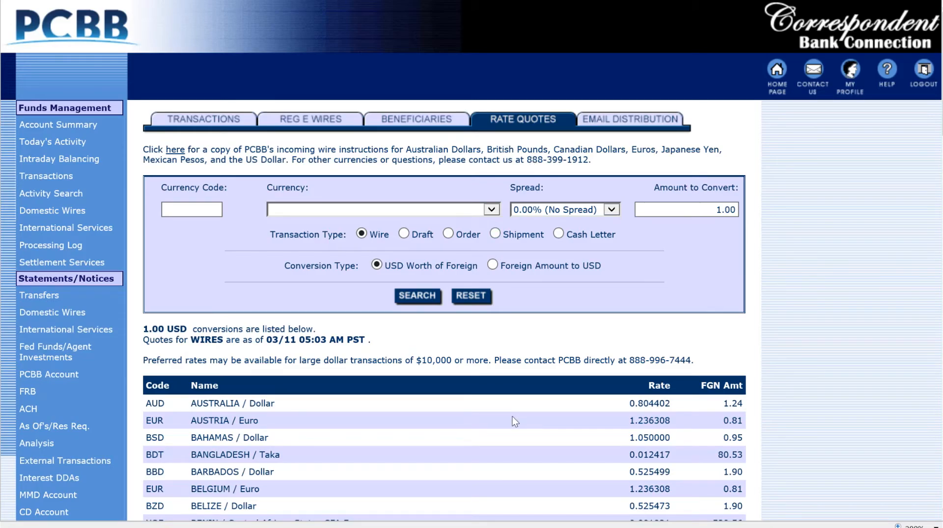
pyautogui.scroll(-2, 512, 417)
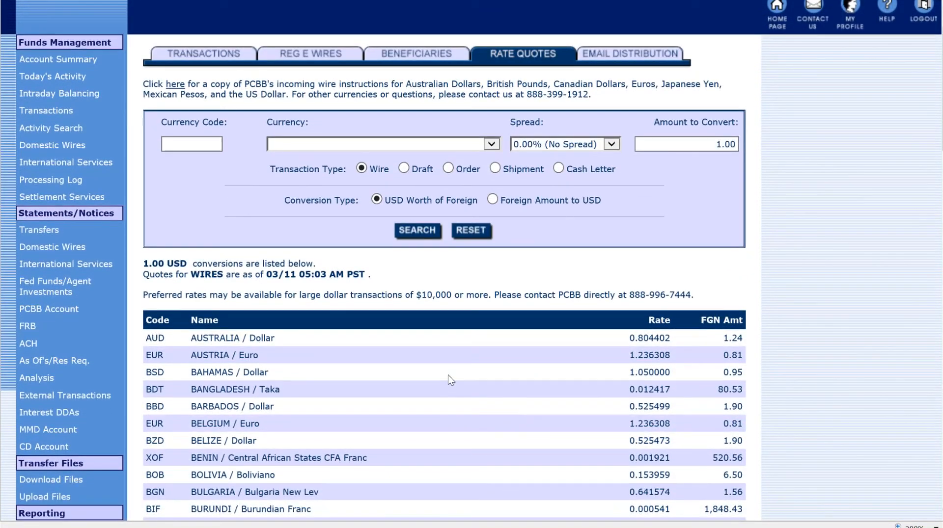
pyautogui.scroll(-2, 448, 375)
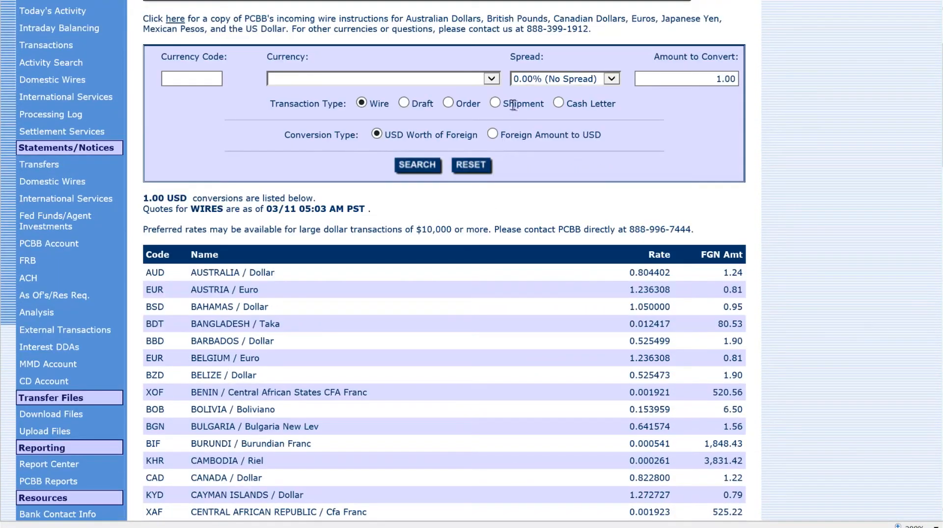
# Try a rate quote for the Australian dollar, then reset the quote form
pyautogui.click(490, 79)
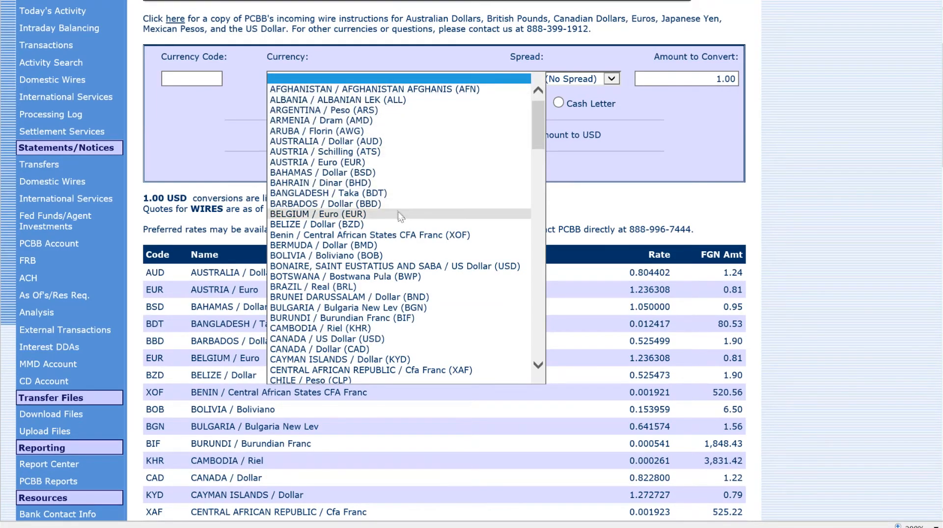
pyautogui.click(388, 142)
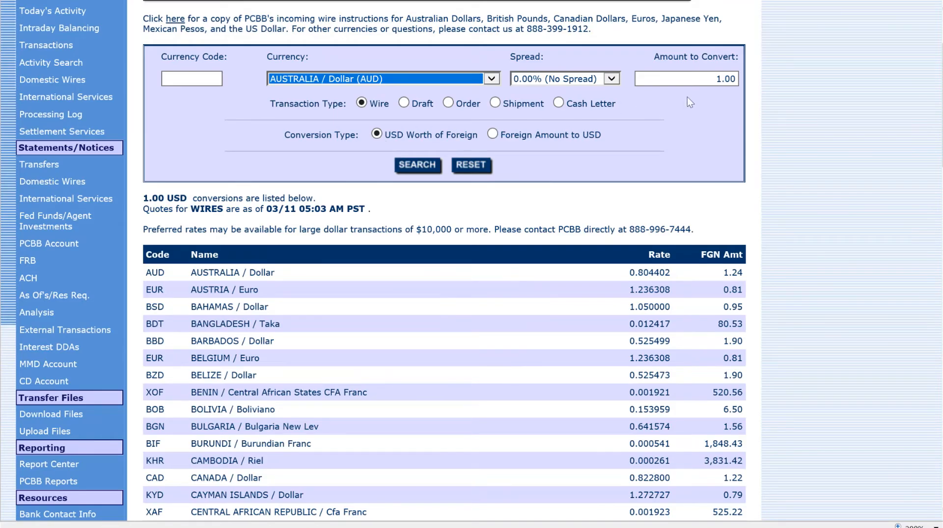
pyautogui.doubleClick(695, 77)
pyautogui.click(478, 162)
pyautogui.scroll(1, 525, 349)
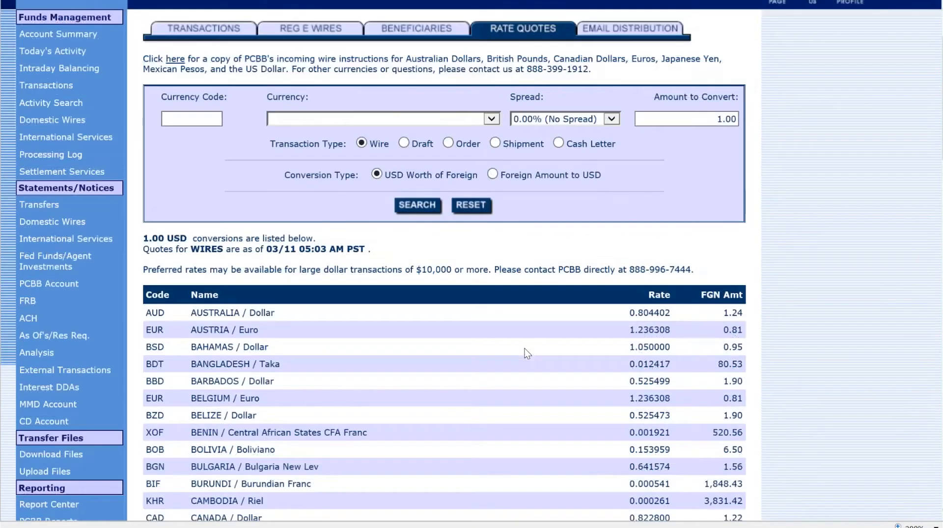
pyautogui.scroll(2, 525, 348)
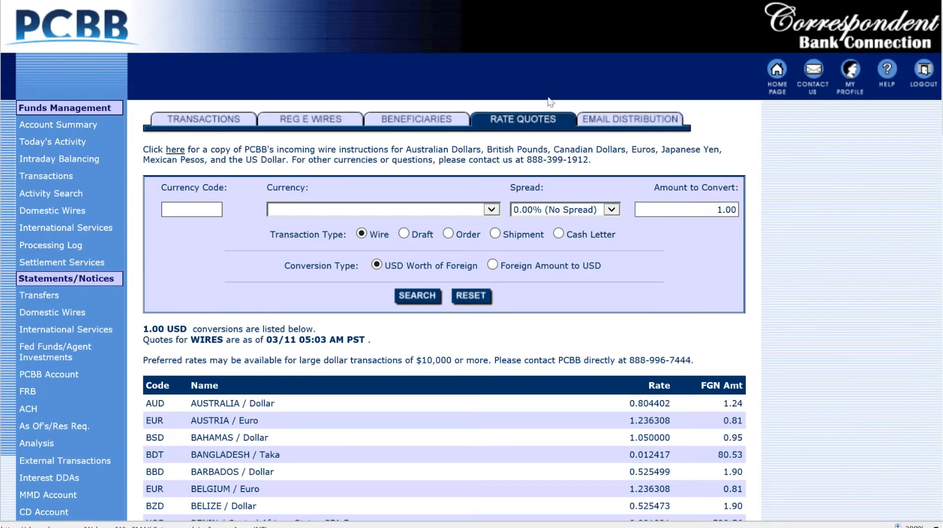
# From the Beneficiaries list, start creating a new wire beneficiary
pyautogui.click(432, 122)
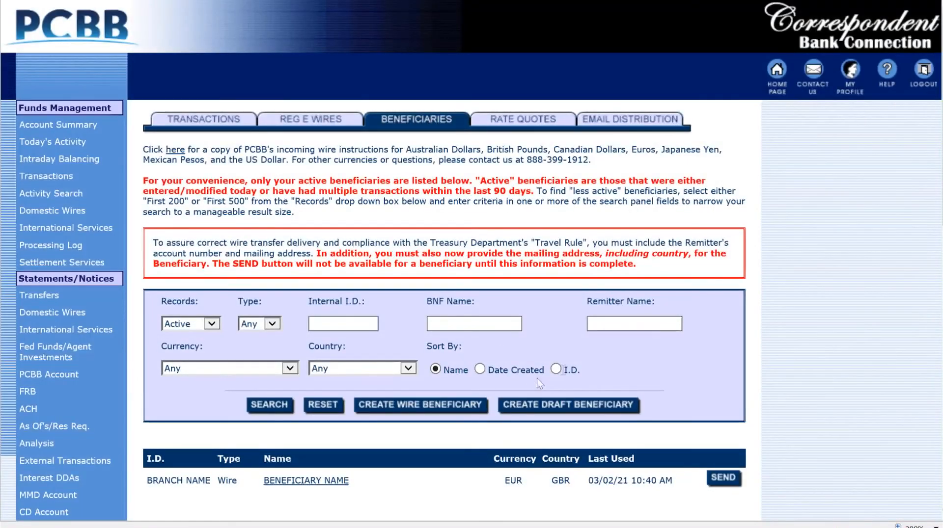
pyautogui.scroll(-1, 717, 384)
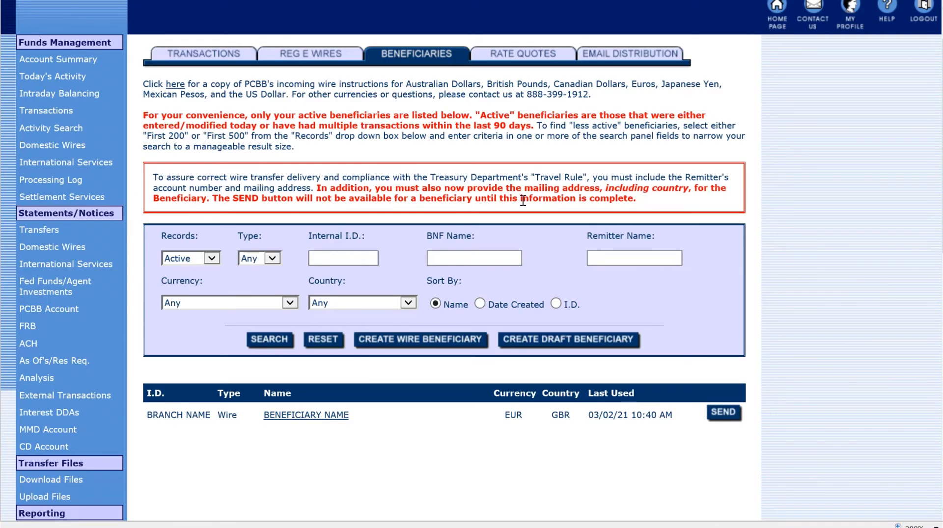
pyautogui.click(399, 346)
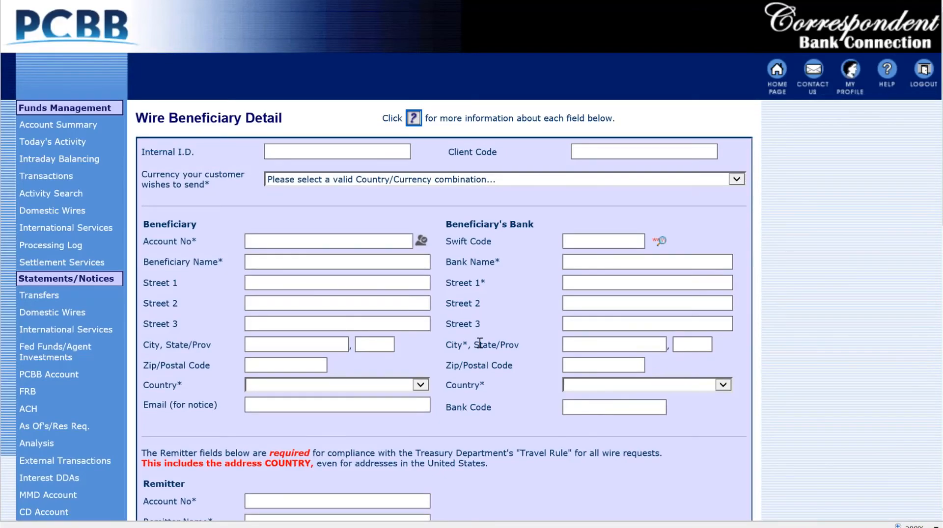
# View the beneficiary field help popup, then close it
pyautogui.scroll(-2, 480, 343)
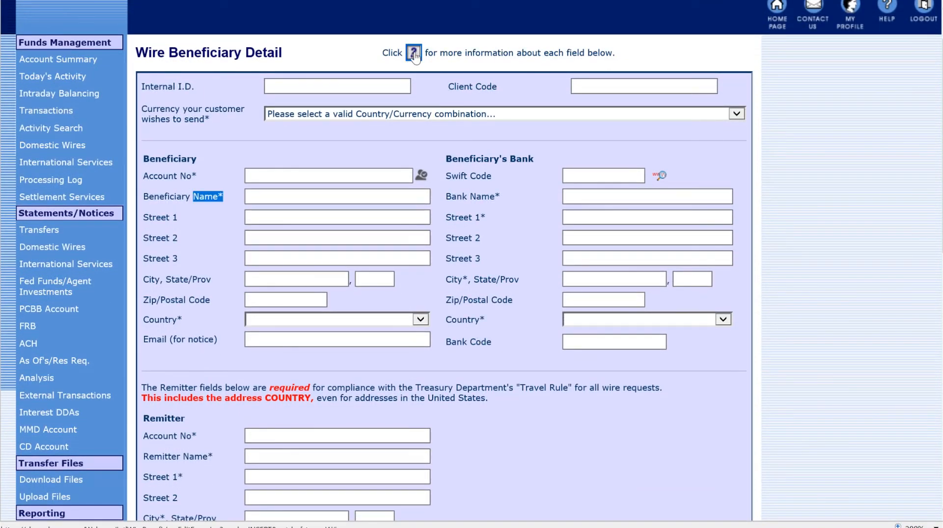
pyautogui.click(414, 53)
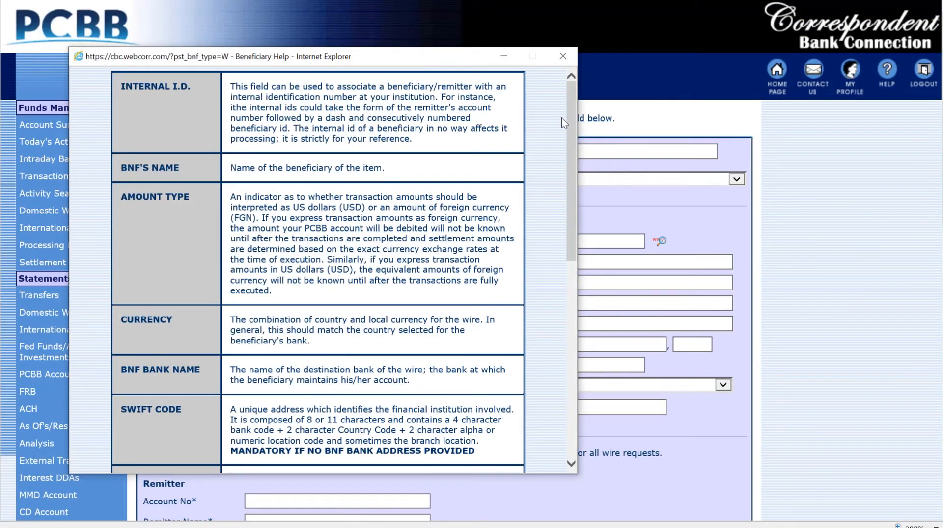
pyautogui.moveTo(569, 119); pyautogui.dragTo(559, 89)
pyautogui.click(562, 56)
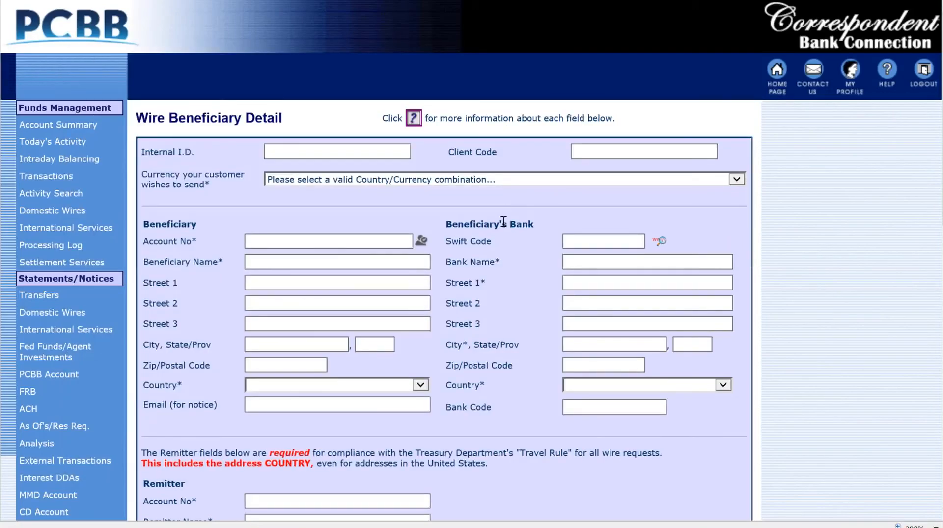
pyautogui.scroll(-2, 500, 181)
pyautogui.moveTo(142, 87); pyautogui.dragTo(190, 89)
pyautogui.click(478, 90)
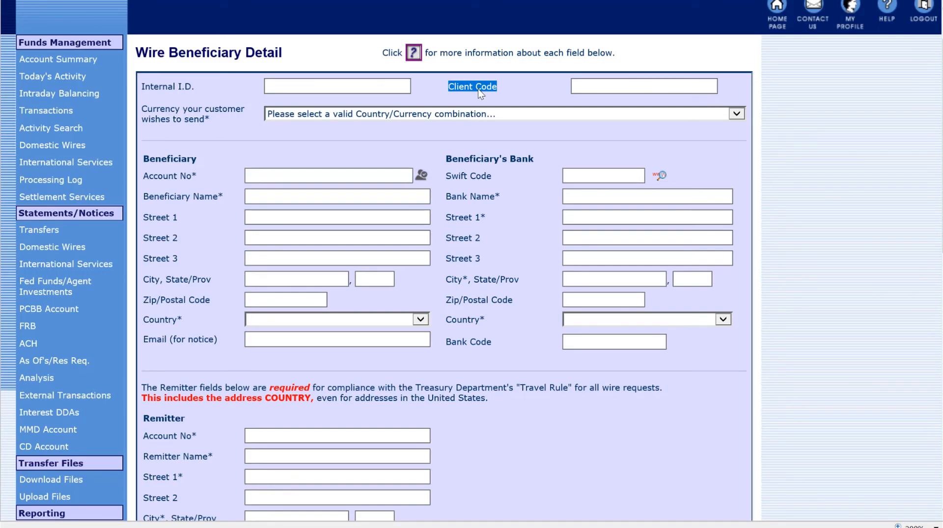
# Enter BRANCH ID as the beneficiary's Internal I.D
pyautogui.click(324, 88)
pyautogui.write('BRAN')
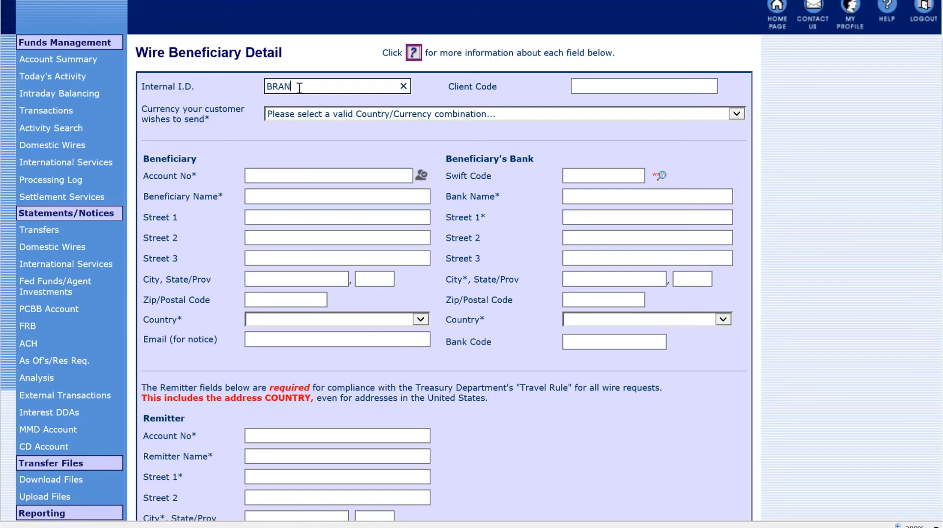
pyautogui.write('CH ID')
pyautogui.click(594, 88)
pyautogui.tripleClick(464, 91)
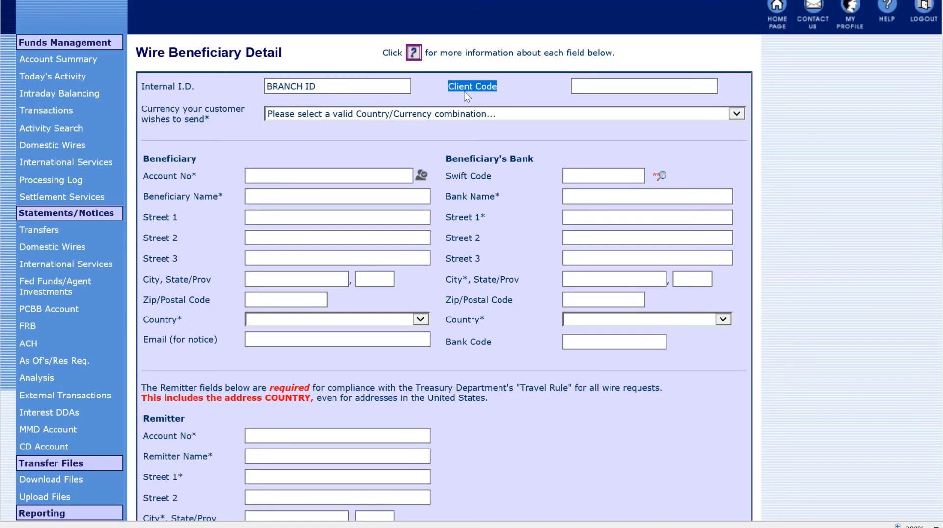
pyautogui.click(598, 86)
pyautogui.tripleClick(196, 118)
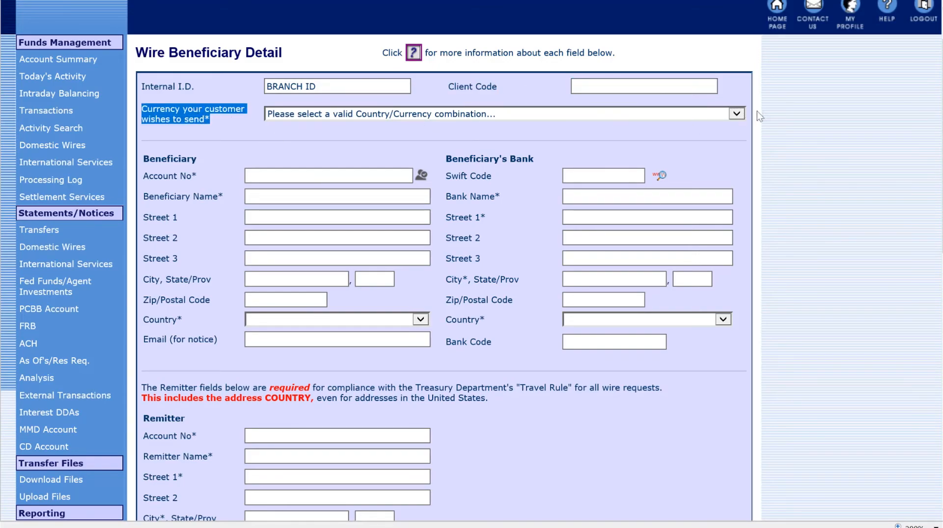
# Set the currency to EUROPEAN UNION / Euro (EUR), replacing the initial USA / US Dollar choice
pyautogui.click(734, 114)
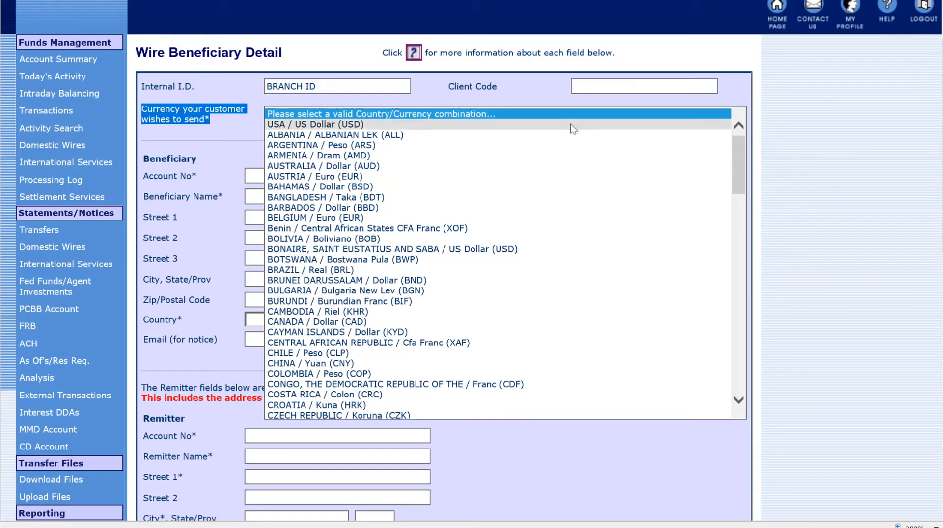
pyautogui.click(382, 124)
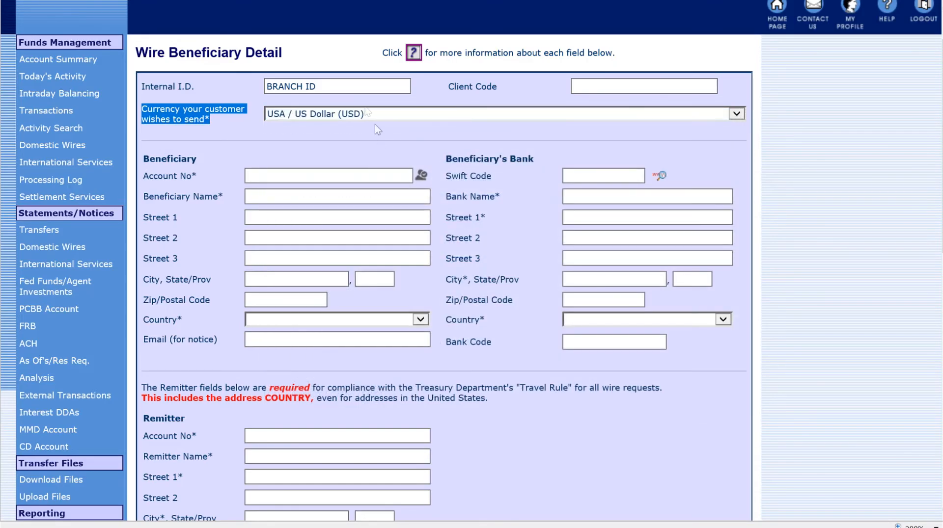
pyautogui.click(289, 131)
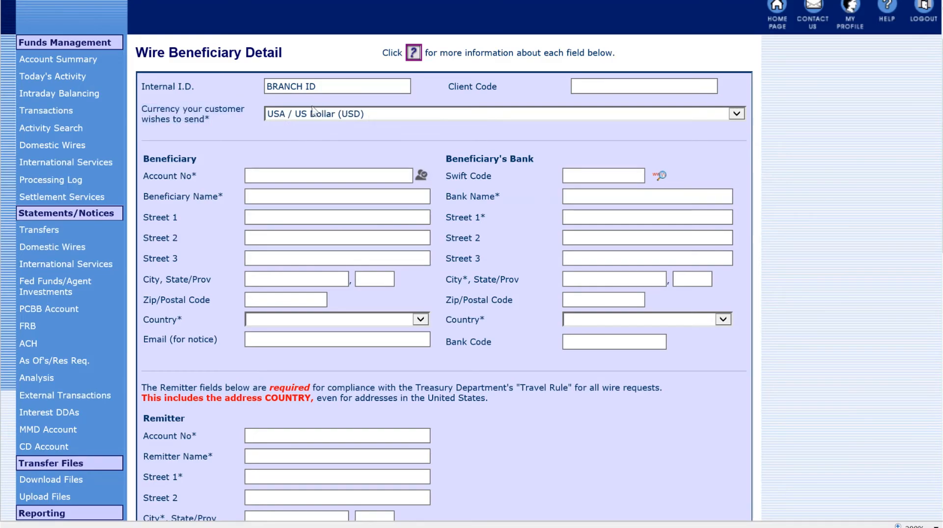
pyautogui.click(423, 109)
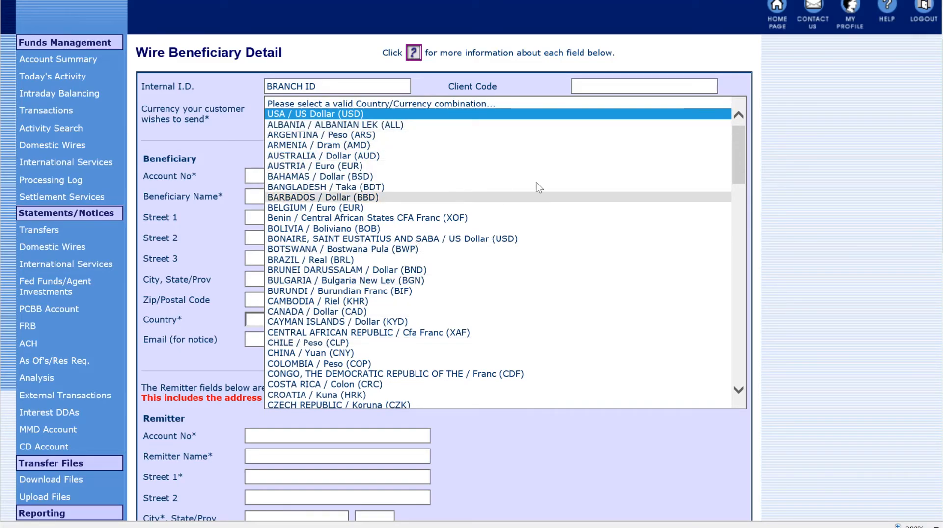
pyautogui.moveTo(740, 149); pyautogui.dragTo(737, 118)
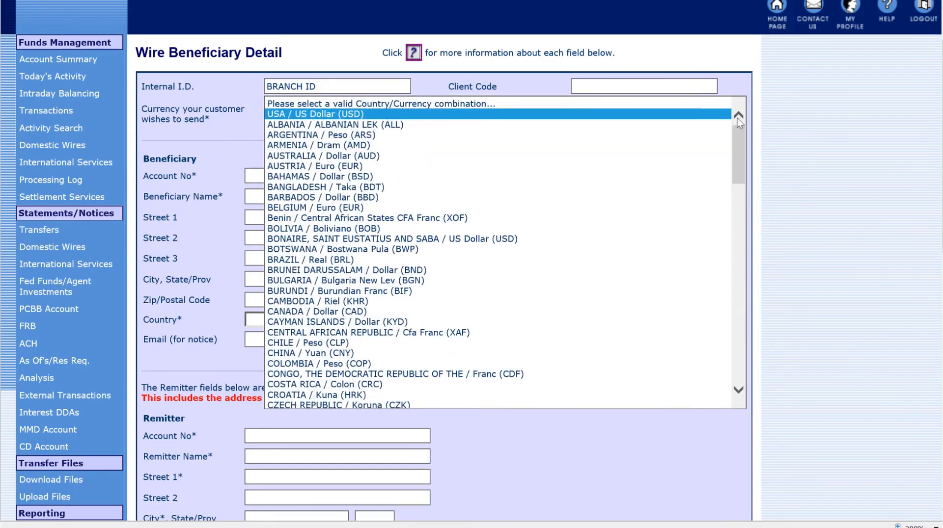
pyautogui.press('e')
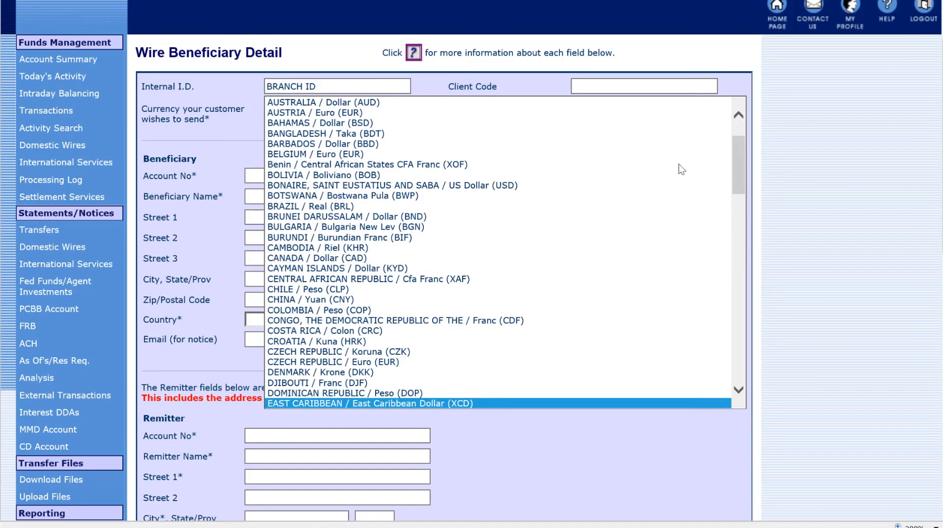
pyautogui.scroll(-10, 738, 363)
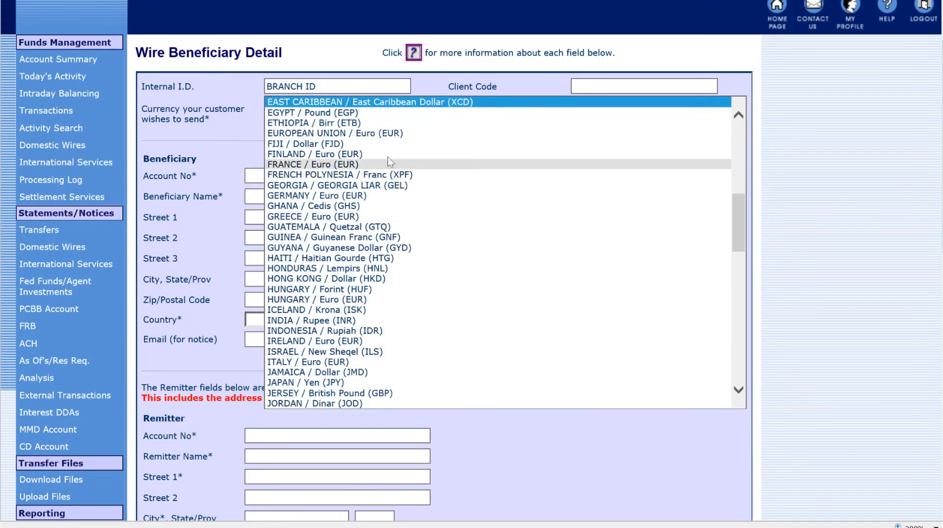
pyautogui.click(385, 138)
pyautogui.click(347, 170)
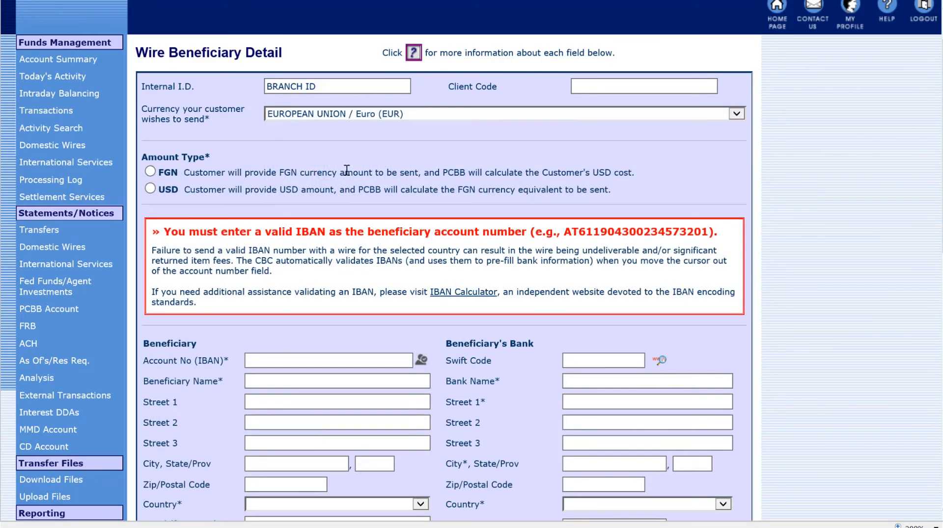
# Choose FGN as the amount type, noting the resulting IBAN requirement
pyautogui.moveTo(178, 157); pyautogui.dragTo(211, 157)
pyautogui.click(210, 155)
pyautogui.doubleClick(168, 174)
pyautogui.tripleClick(168, 173)
pyautogui.click(168, 174)
pyautogui.scroll(-3, 252, 197)
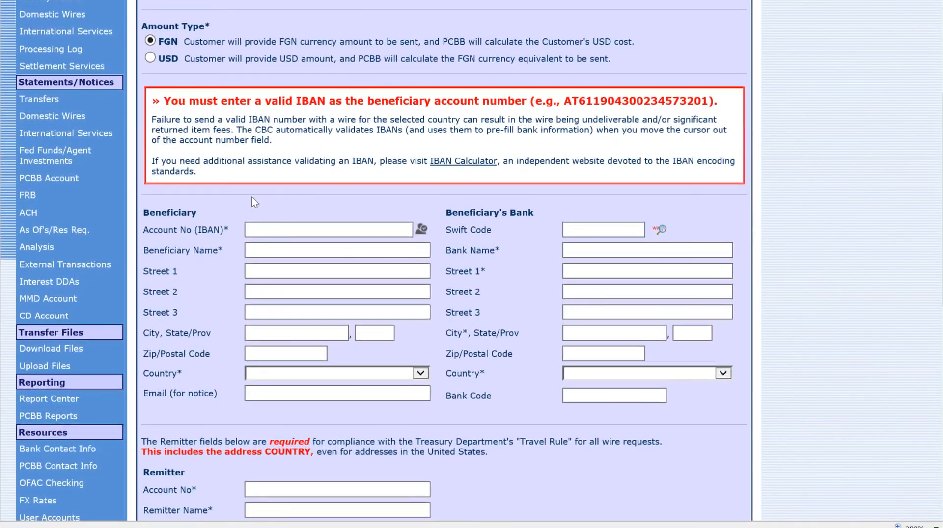
pyautogui.moveTo(265, 101); pyautogui.dragTo(360, 98)
pyautogui.click(333, 157)
pyautogui.scroll(-2, 345, 119)
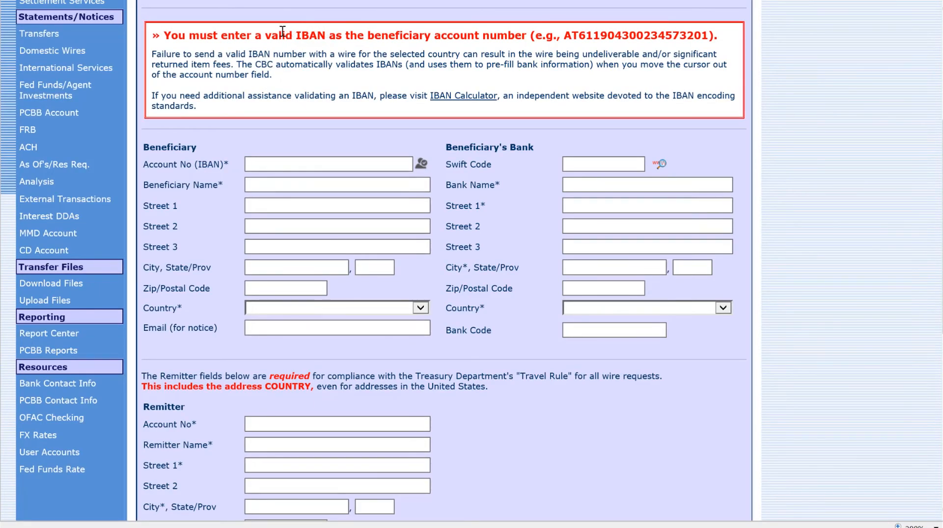
pyautogui.scroll(-2, 322, 145)
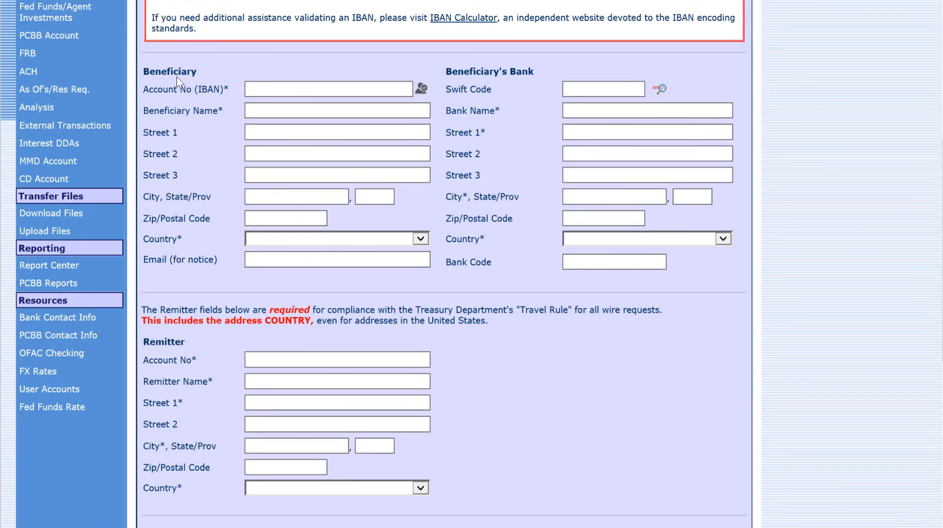
pyautogui.scroll(4, 534, 143)
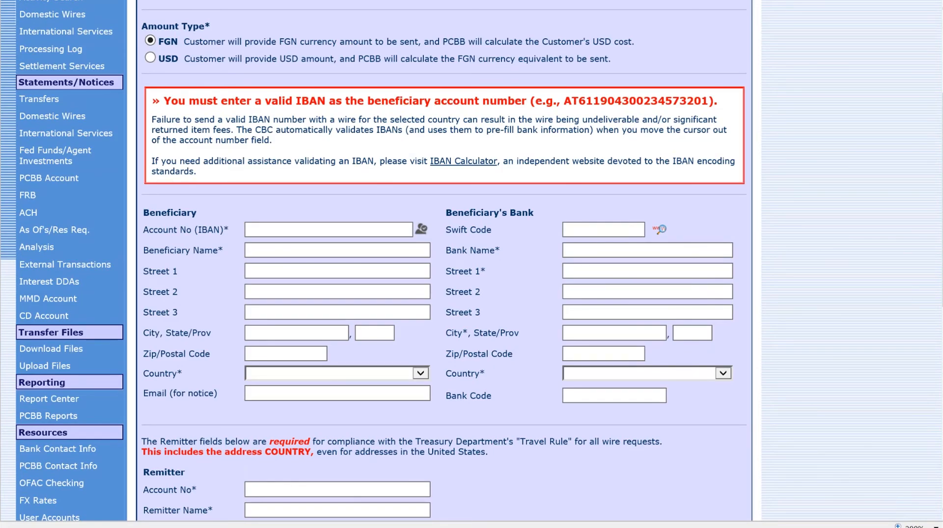
# Paste the beneficiary IBAN so Barclays Bank PLC details (Swift BARCGB22XXX) auto-fill
pyautogui.scroll(-1, 218, 214)
pyautogui.hotkey('ctrl', 'v')
pyautogui.press('Tab')
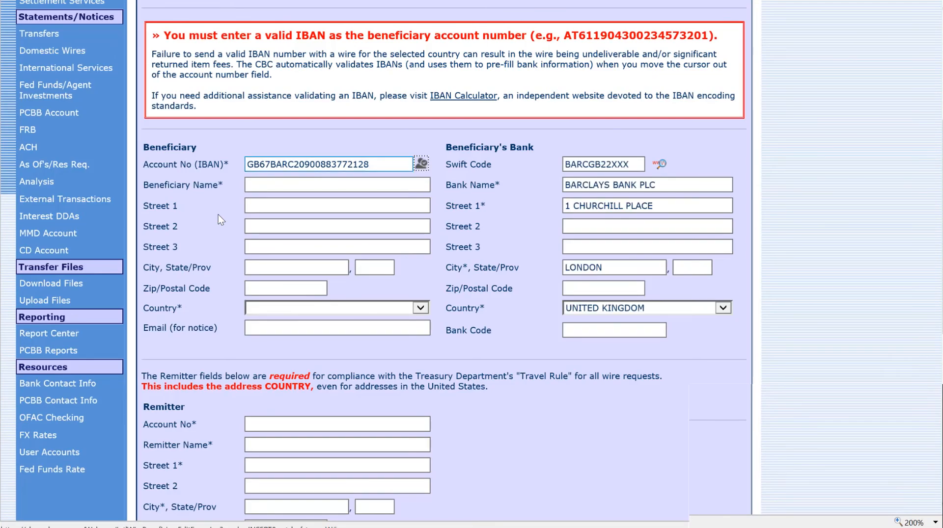
pyautogui.doubleClick(291, 165)
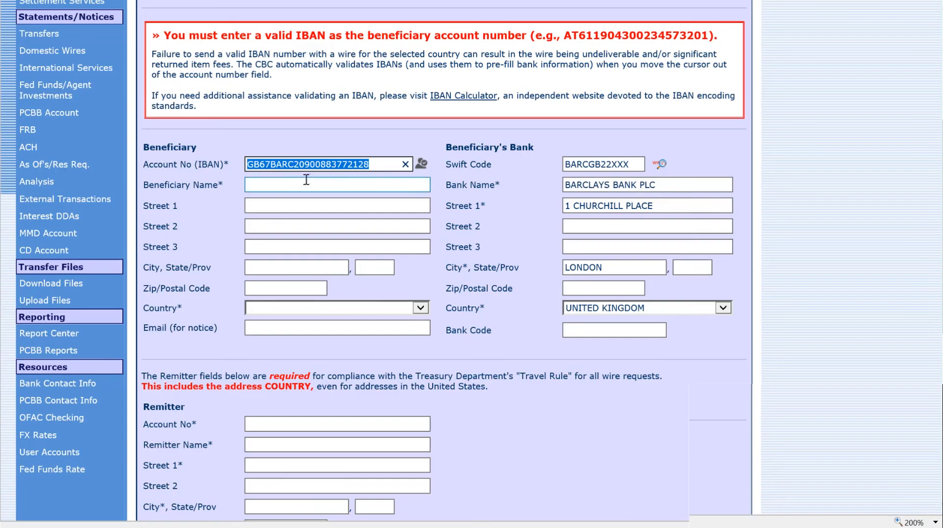
pyautogui.moveTo(479, 166); pyautogui.dragTo(603, 314)
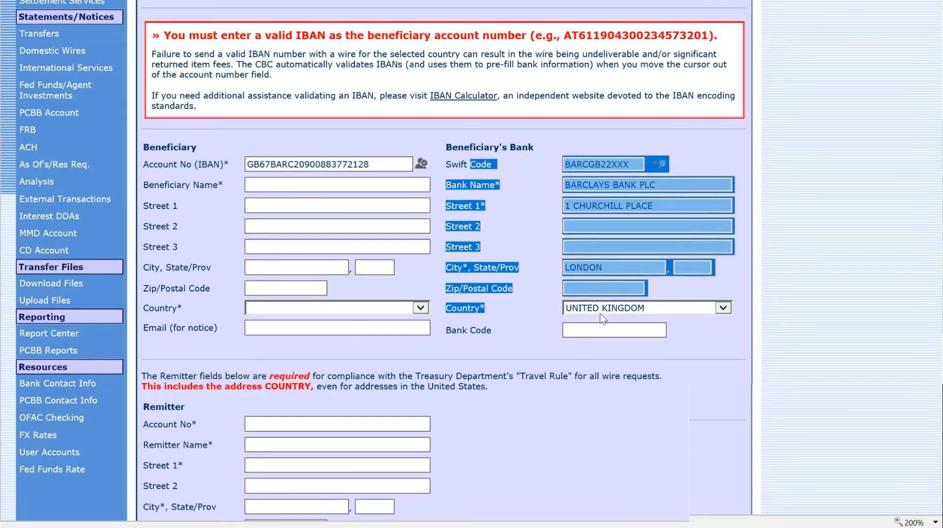
pyautogui.click(510, 213)
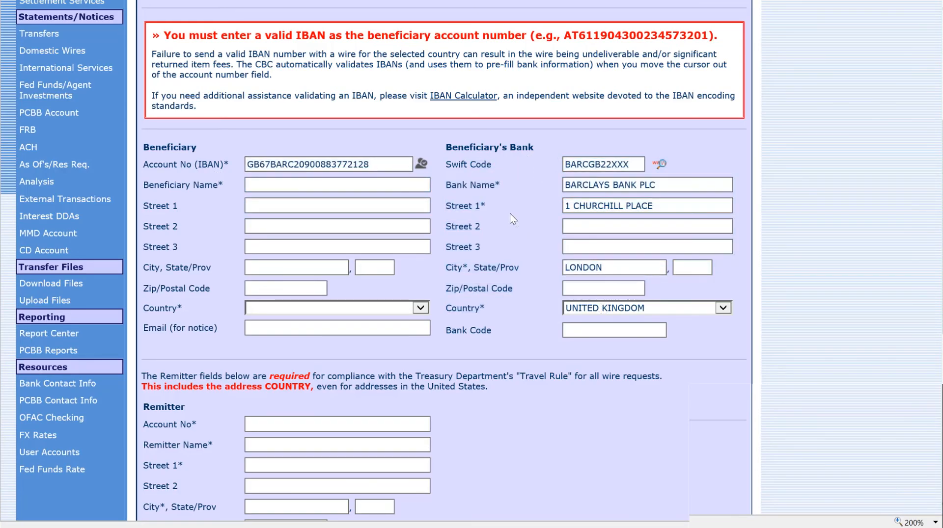
pyautogui.doubleClick(607, 165)
pyautogui.tripleClick(471, 172)
pyautogui.tripleClick(594, 185)
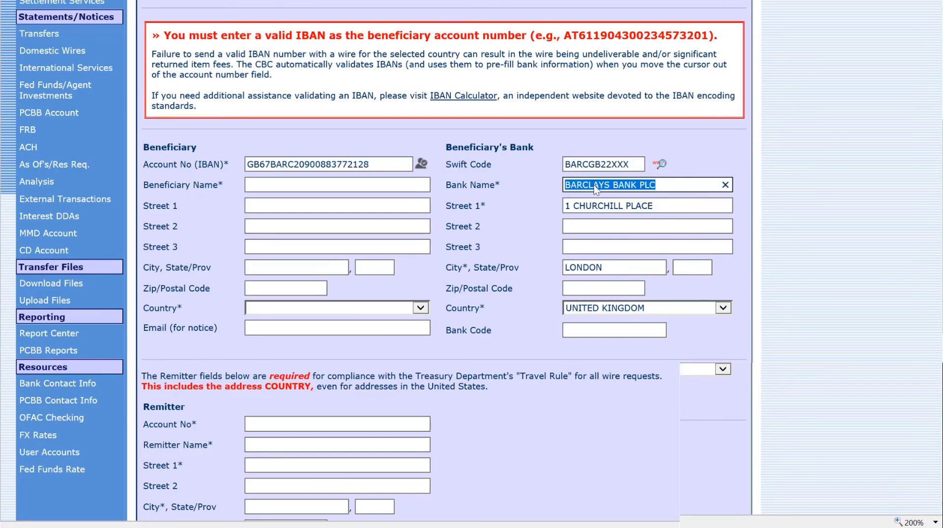
pyautogui.click(602, 216)
pyautogui.tripleClick(604, 207)
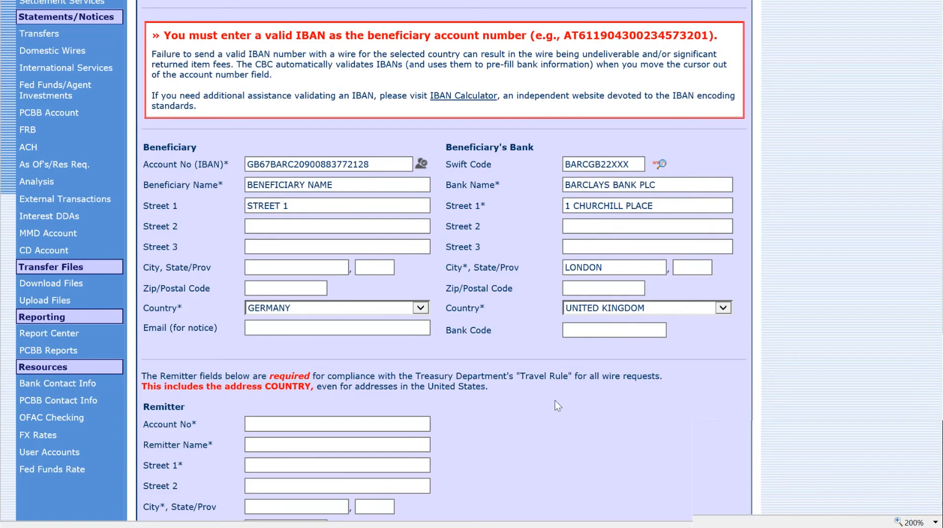
pyautogui.scroll(-2, 557, 406)
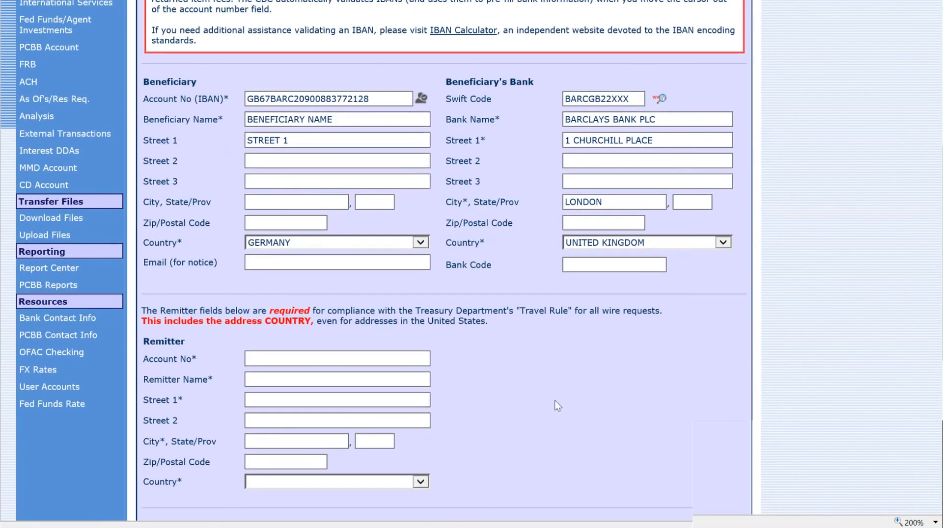
pyautogui.scroll(-5, 557, 406)
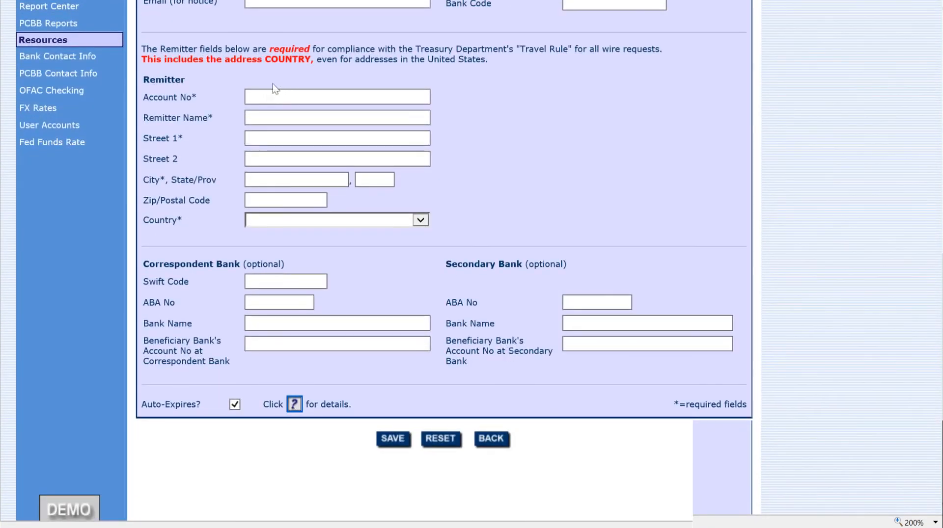
# Fill in the remitter: account number, REMITTER NAME, STREET 1, CITY, CA 94595, country USA
pyautogui.click(286, 98)
pyautogui.write('123456')
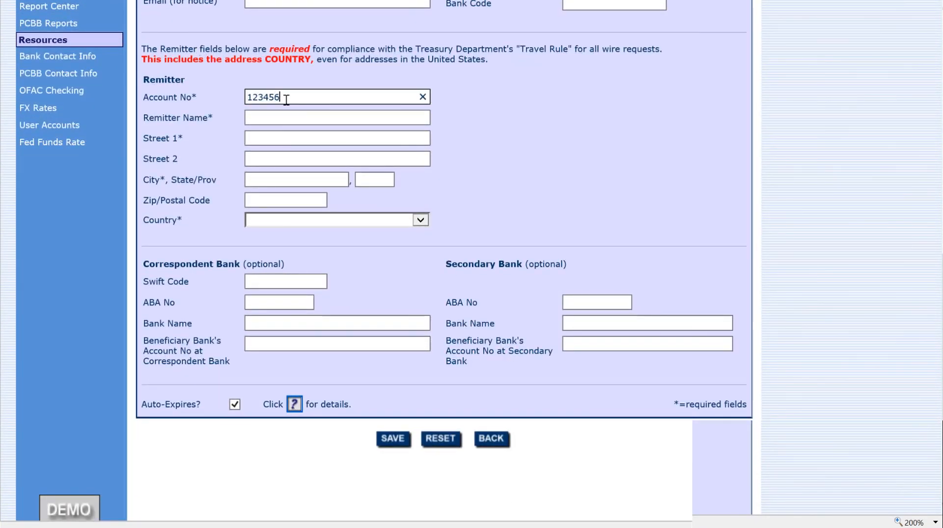
pyautogui.press('Tab')
pyautogui.write('REMITTER NAME')
pyautogui.press('Tab')
pyautogui.write('STREET 1')
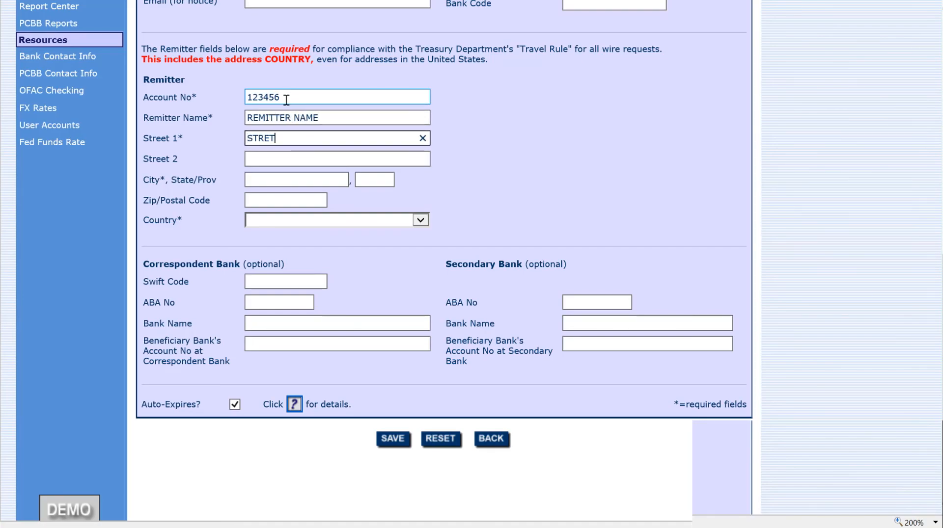
pyautogui.press('Tab')
pyautogui.press('Tab')
pyautogui.write('CITY')
pyautogui.press('Tab')
pyautogui.write('CA')
pyautogui.press('Tab')
pyautogui.write('94595')
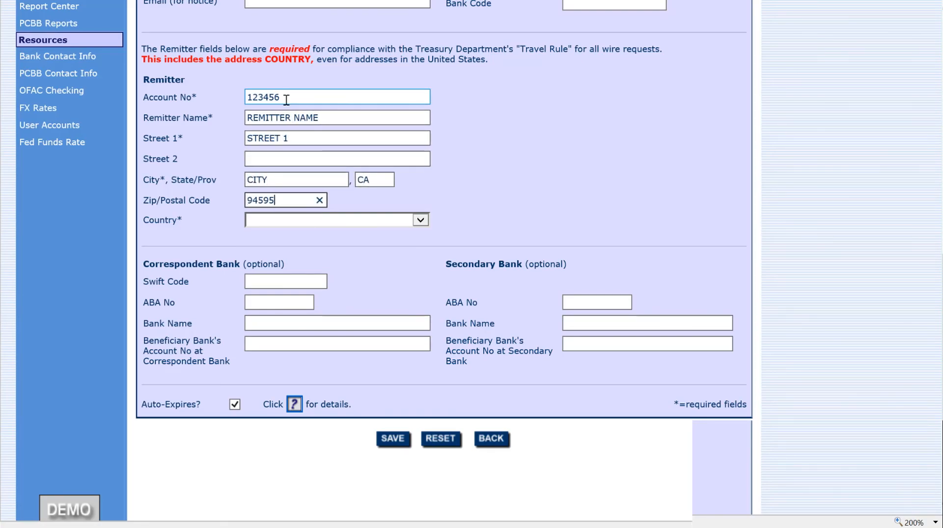
pyautogui.press('Tab')
pyautogui.click(277, 222)
pyautogui.click(263, 229)
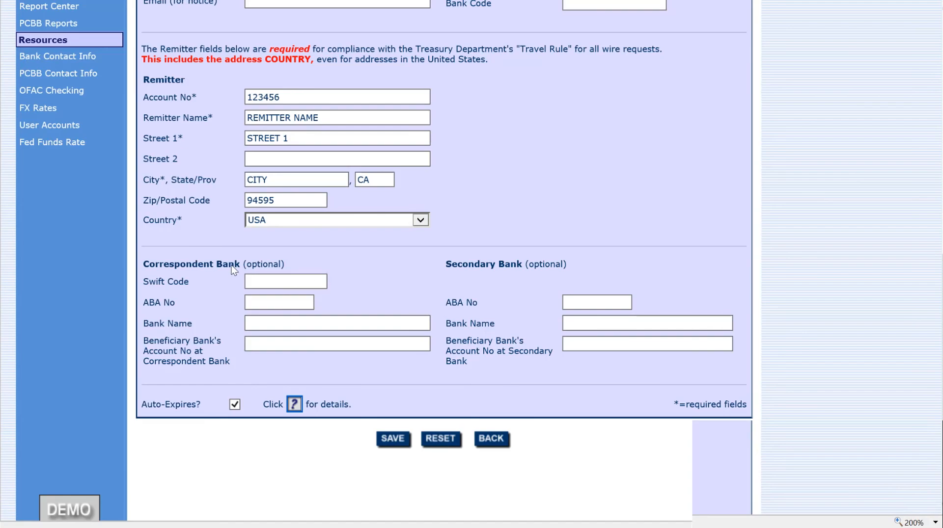
# Review the optional Correspondent and Secondary Bank sections, leaving them blank
pyautogui.doubleClick(232, 265)
pyautogui.tripleClick(231, 265)
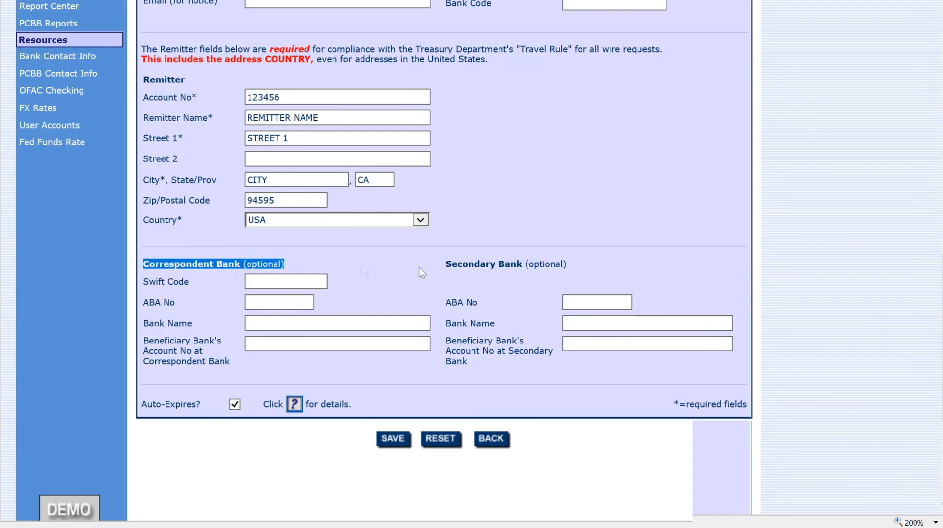
pyautogui.doubleClick(507, 267)
pyautogui.tripleClick(213, 267)
pyautogui.click(213, 268)
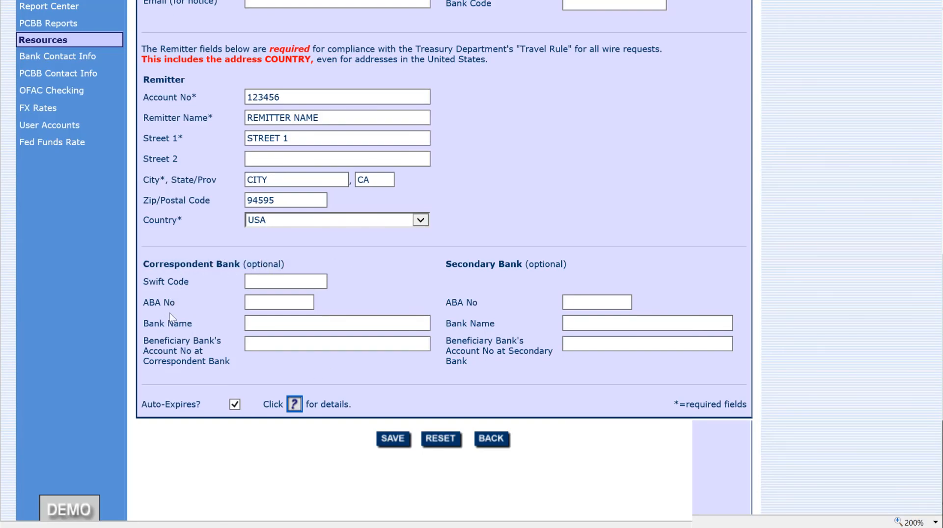
pyautogui.click(310, 298)
pyautogui.click(299, 281)
# Turn off Auto-Expires and save the new beneficiary
pyautogui.tripleClick(168, 407)
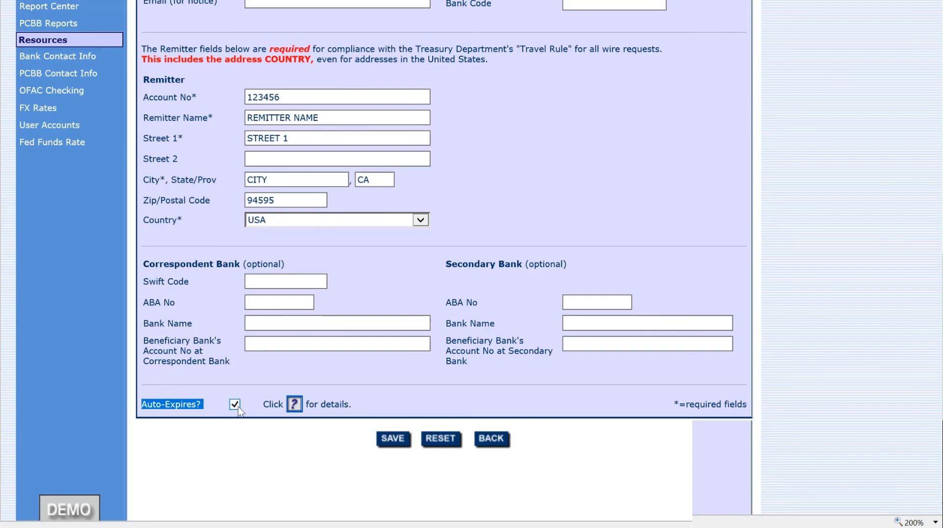
pyautogui.click(217, 372)
pyautogui.click(190, 412)
pyautogui.scroll(-2, 190, 412)
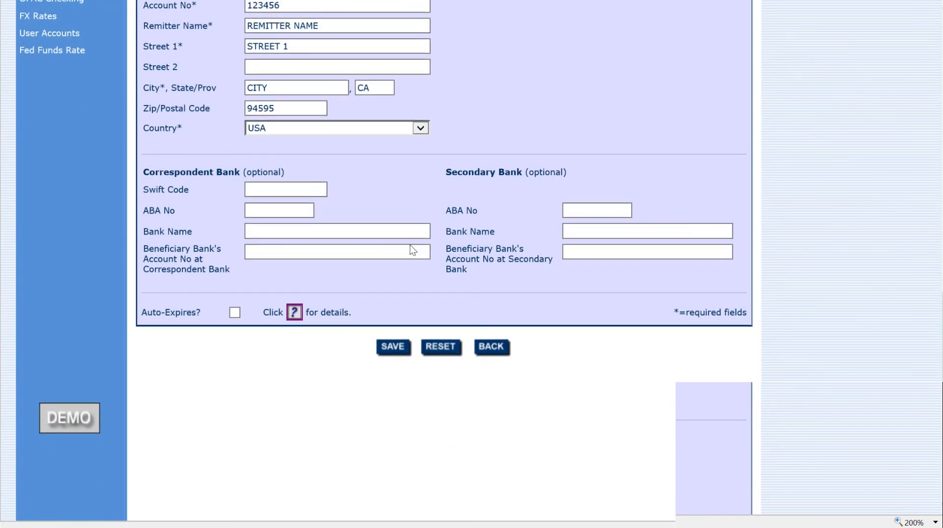
pyautogui.click(397, 347)
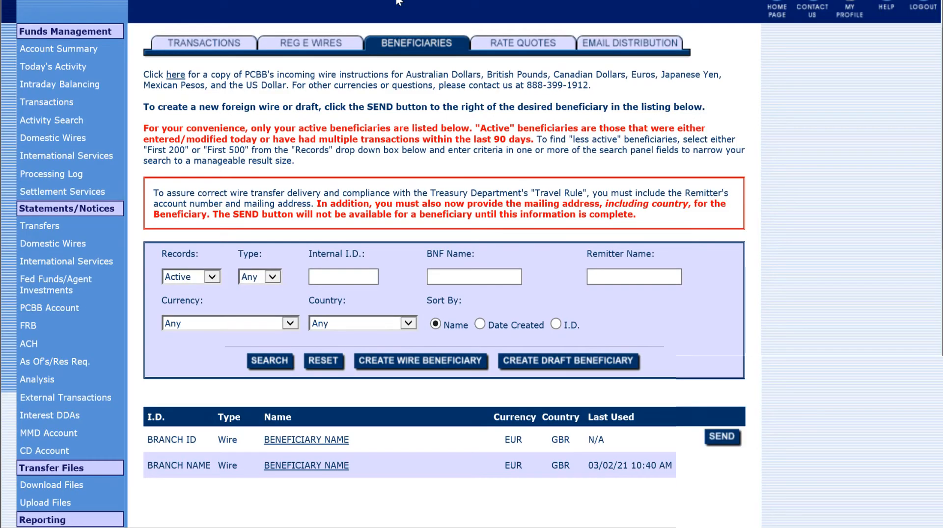
# Open the saved BRANCH ID beneficiary and start a wire to it, confirming the save prompt
pyautogui.click(308, 440)
pyautogui.scroll(-10, 647, 331)
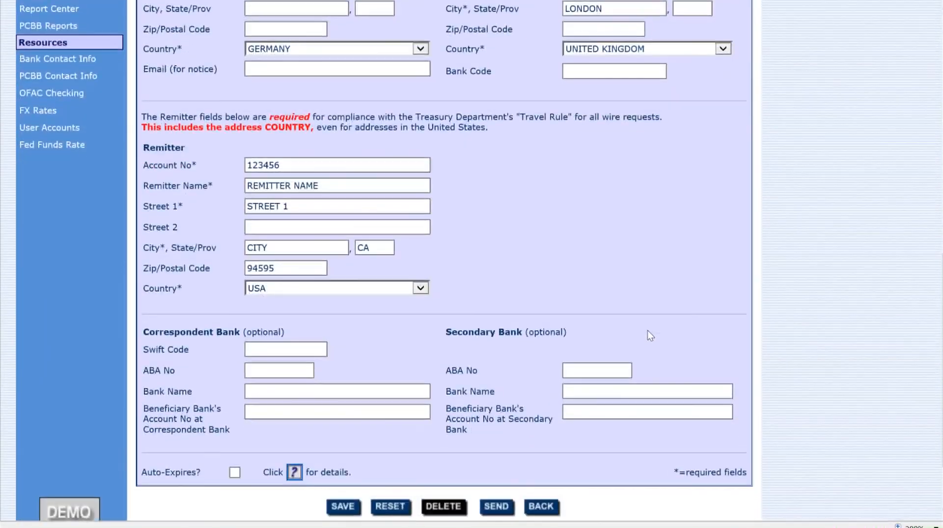
pyautogui.scroll(-3, 647, 331)
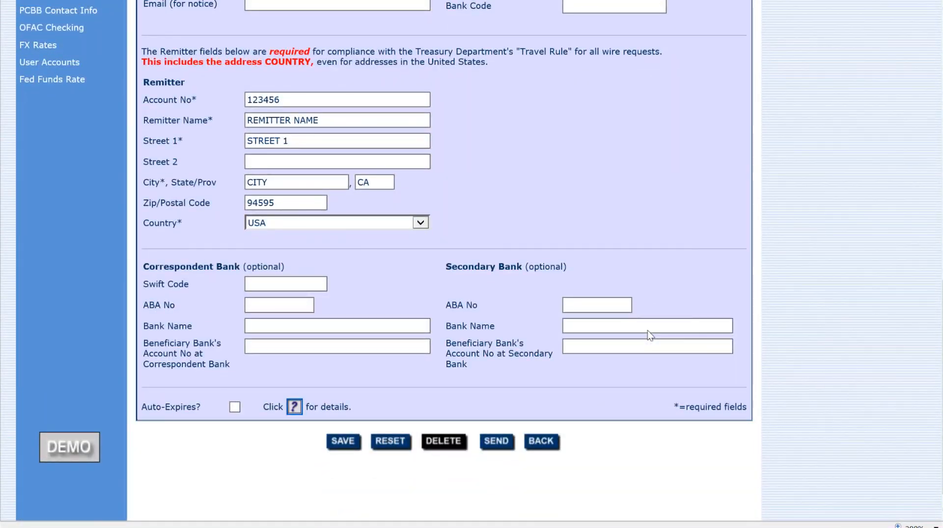
pyautogui.click(497, 442)
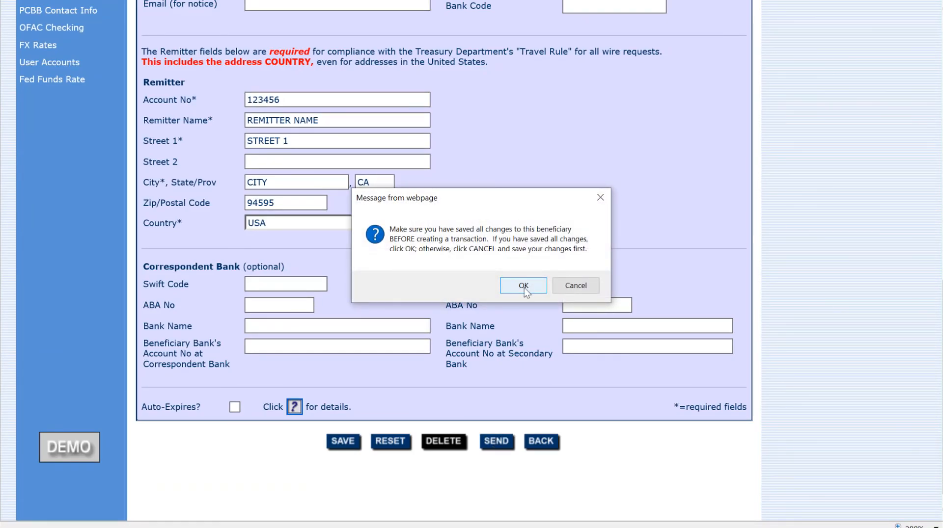
pyautogui.click(523, 285)
# Enter 100 EUR as the wire amount, giving 123.63 USD at rate 1.236308
pyautogui.scroll(-3, 482, 310)
pyautogui.click(295, 244)
pyautogui.write('100')
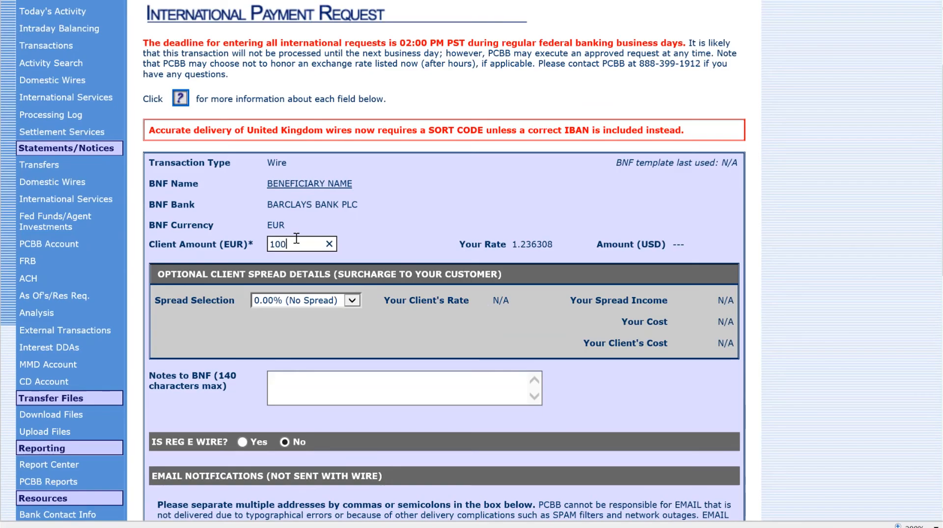
pyautogui.doubleClick(518, 244)
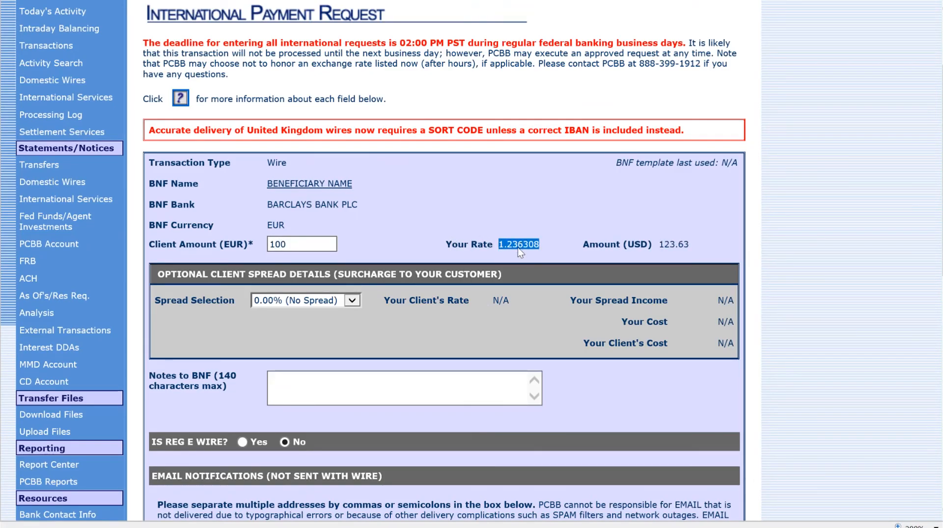
pyautogui.moveTo(690, 244); pyautogui.dragTo(658, 244)
pyautogui.click(320, 269)
pyautogui.scroll(-3, 320, 268)
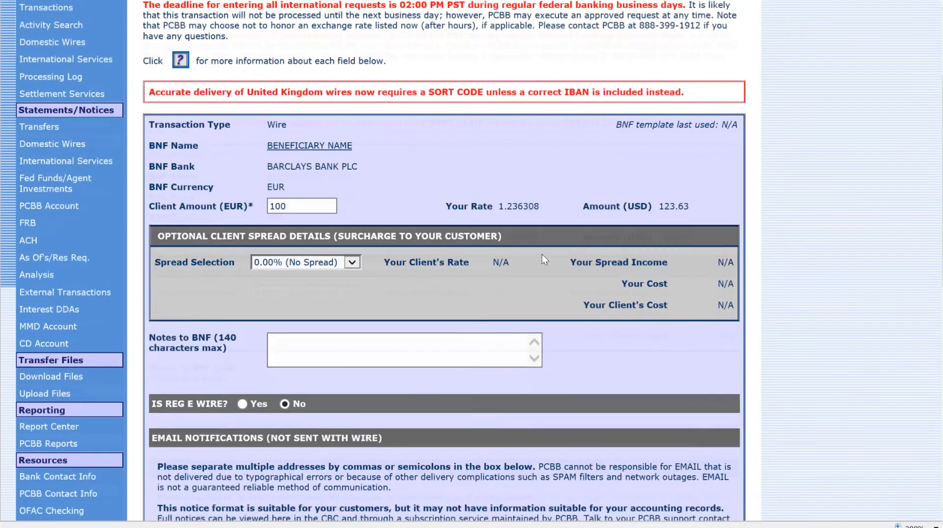
# Write 'ANY ADDITIONAL INFO . INVOICE NO. A REF. PURPOSE OF PYMT' in Notes to BNF
pyautogui.moveTo(170, 242); pyautogui.dragTo(236, 257)
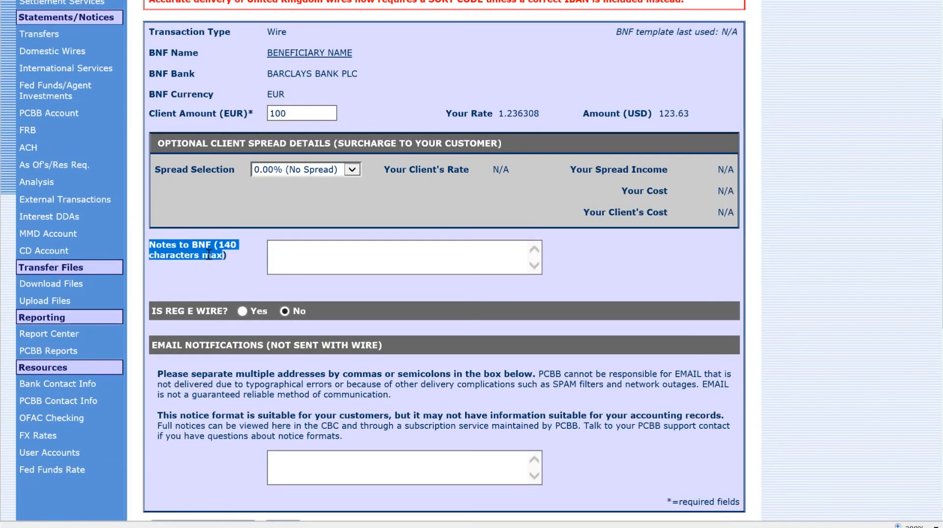
pyautogui.click(303, 268)
pyautogui.write('ANY ADDITIONAL INFO . INVOICE NO. A RE')
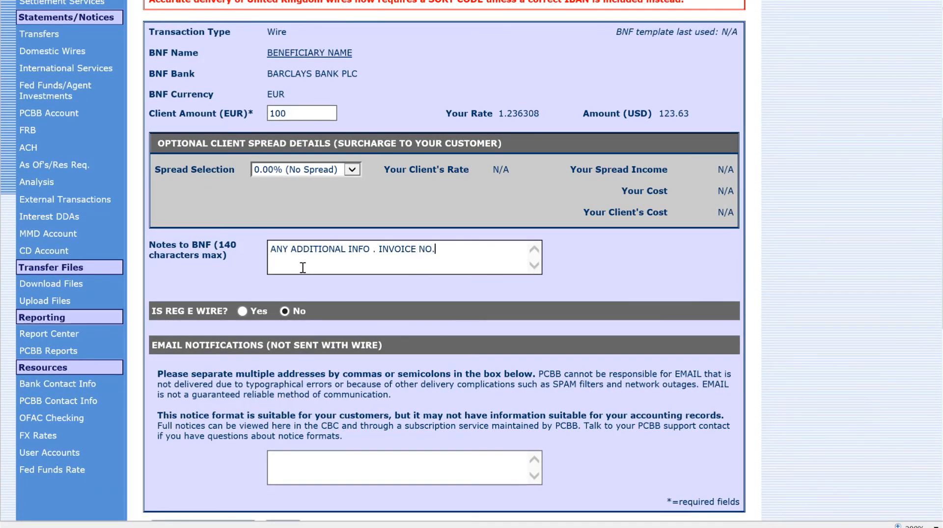
pyautogui.write('F. PURPOR')
pyautogui.press('BackSpace')
pyautogui.write('SE OF PYMT')
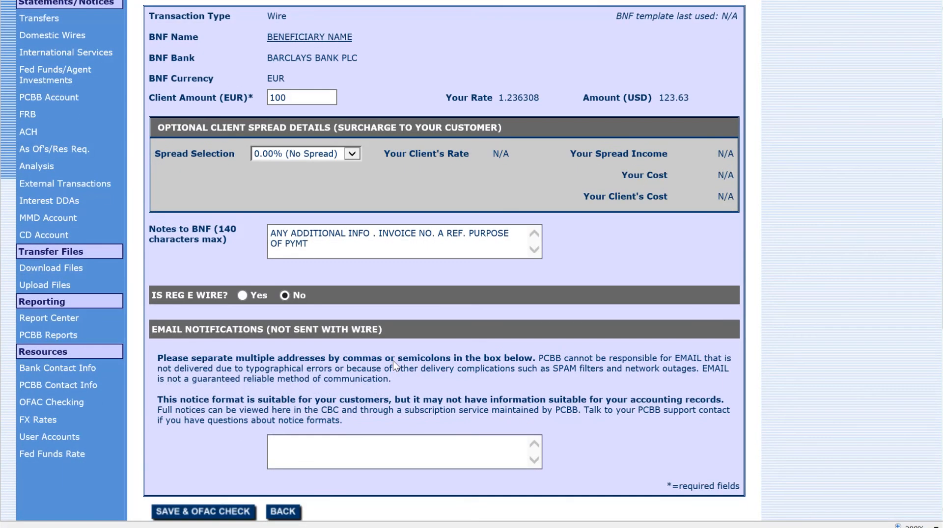
# Add a notification e-mail address, then save the wire with an OFAC check
pyautogui.scroll(-3, 302, 268)
pyautogui.tripleClick(242, 216)
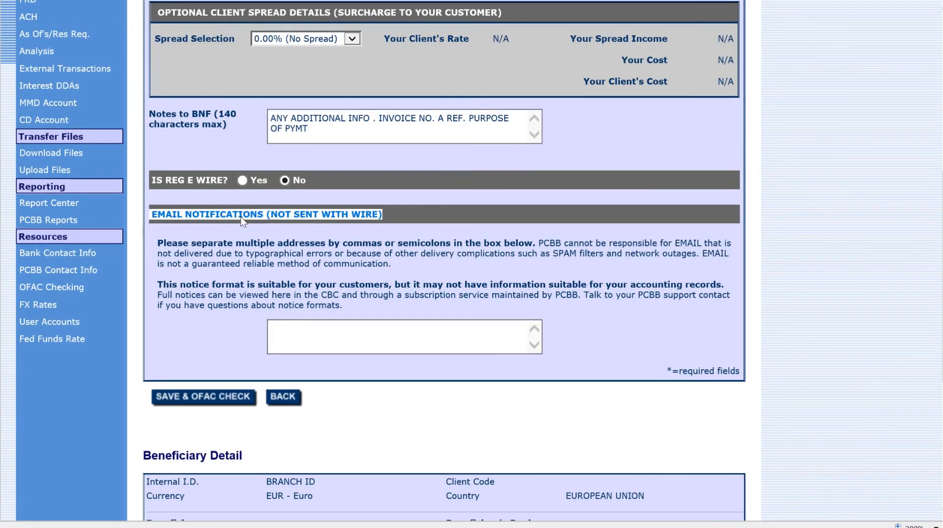
pyautogui.click(334, 338)
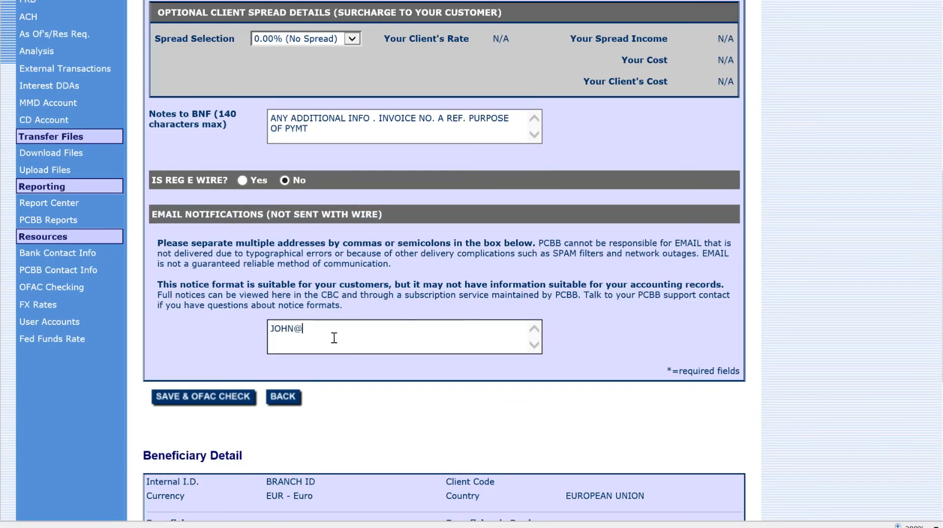
pyautogui.click(217, 403)
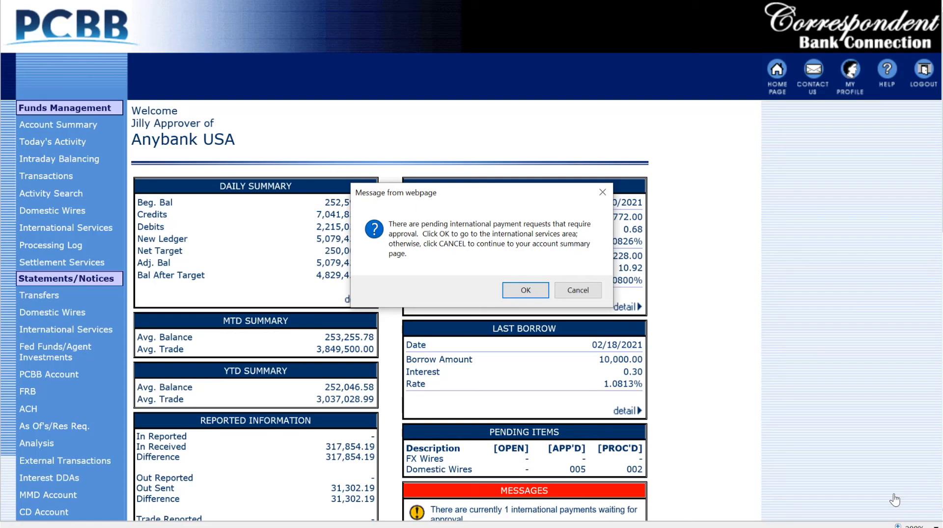
# Accept the pending international payments prompt to open the transactions list
pyautogui.click(529, 295)
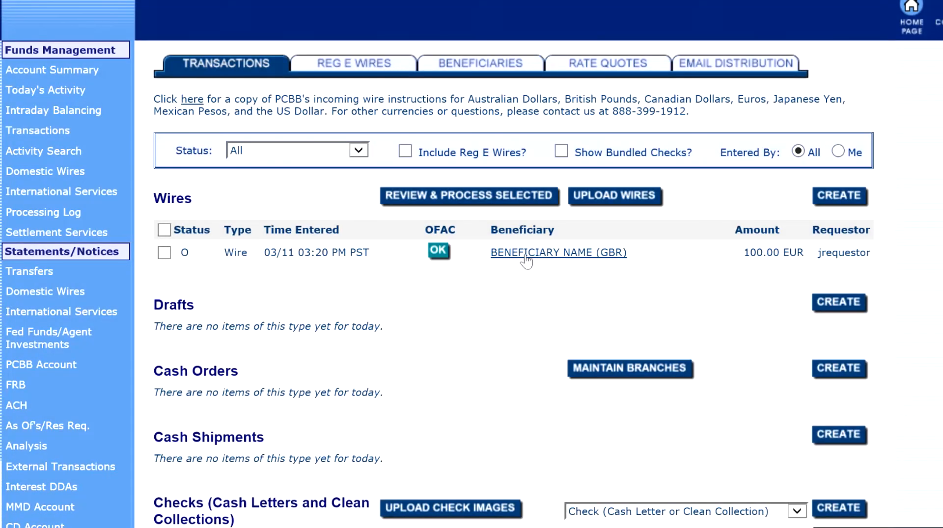
# Open the 100 EUR wire to Barclays Bank PLC, review its details and OFAC results, then begin approval
pyautogui.click(525, 254)
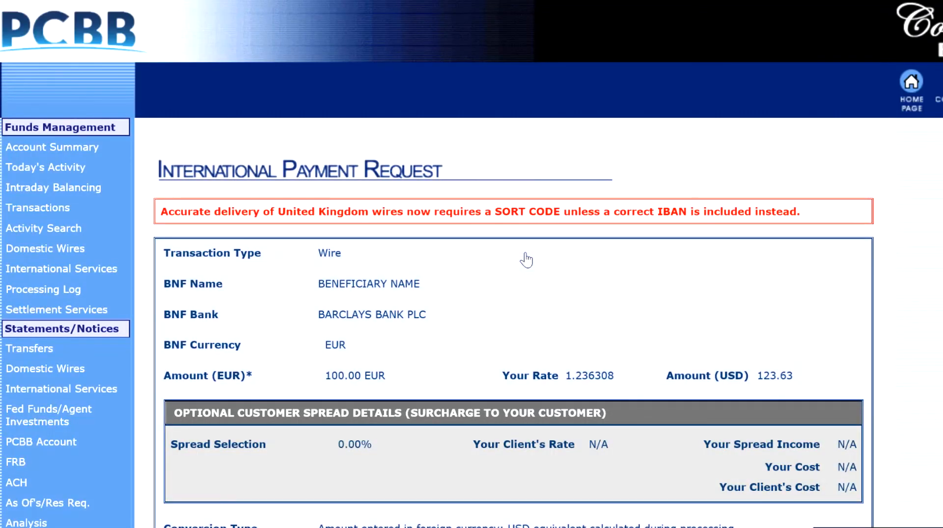
pyautogui.scroll(-3, 526, 260)
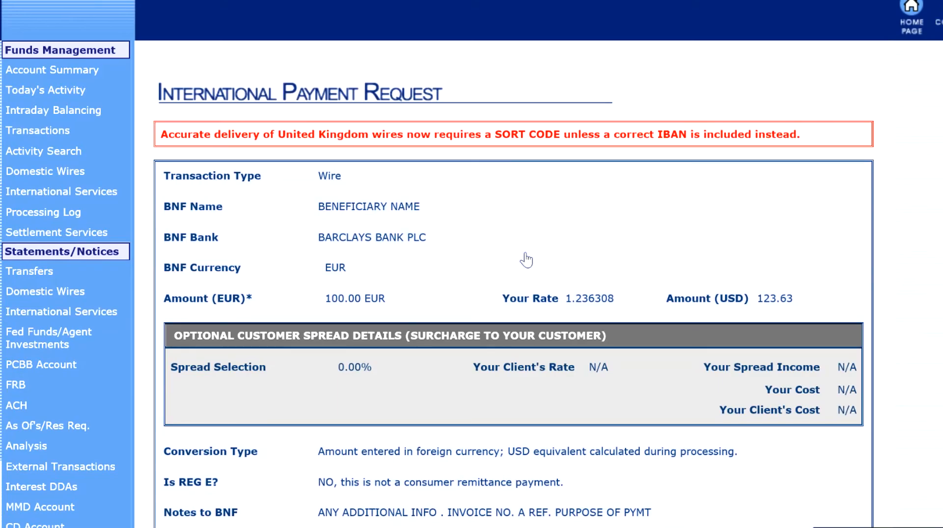
pyautogui.scroll(-3, 524, 260)
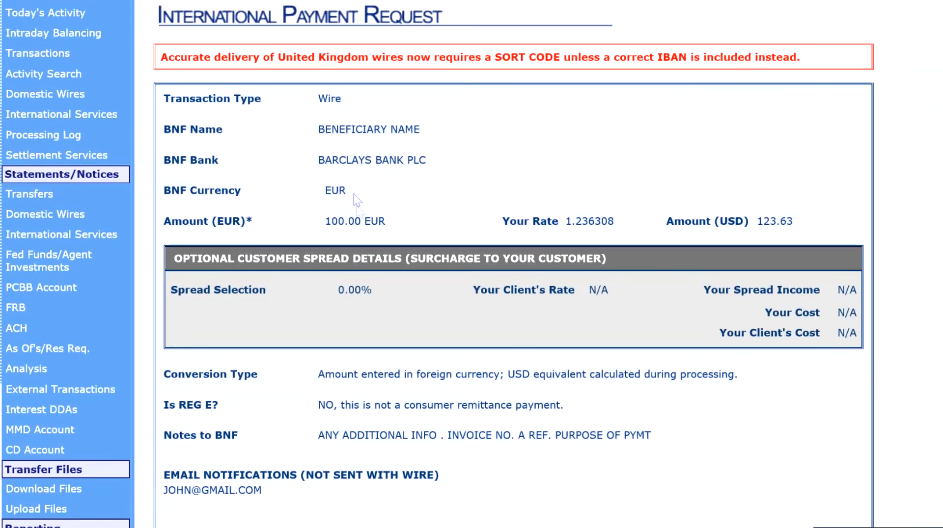
pyautogui.scroll(-10, 466, 401)
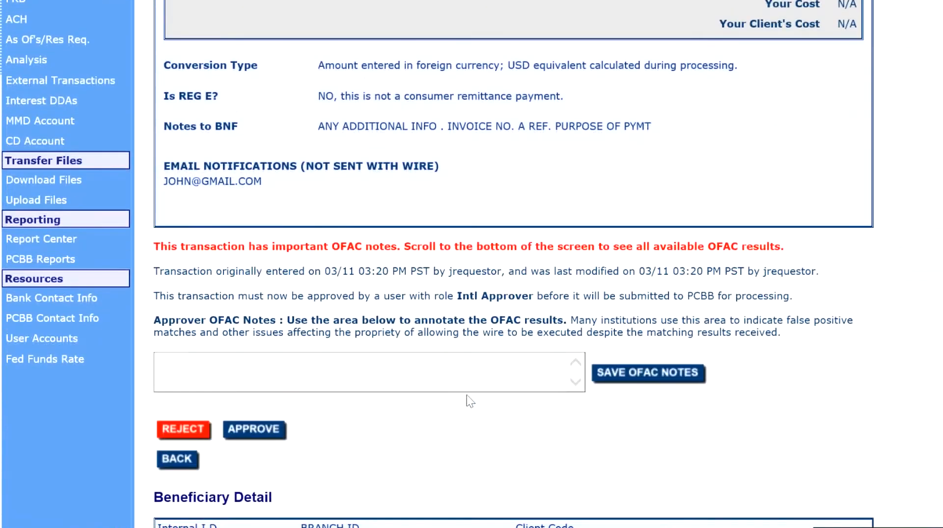
pyautogui.scroll(-12, 466, 396)
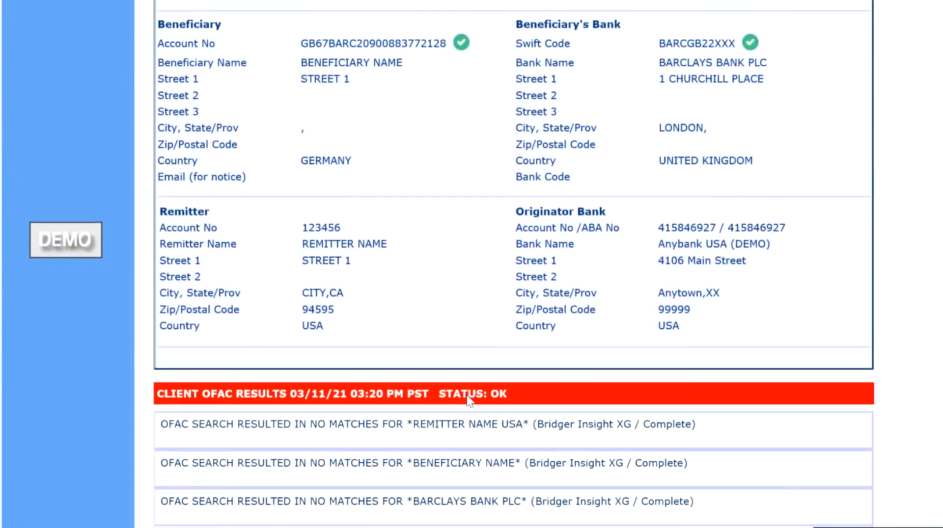
pyautogui.scroll(15, 469, 400)
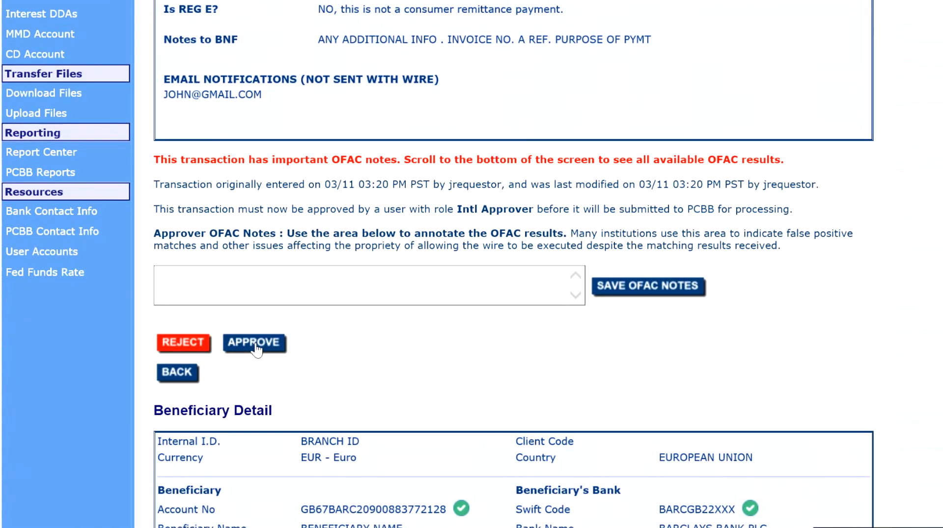
pyautogui.click(254, 342)
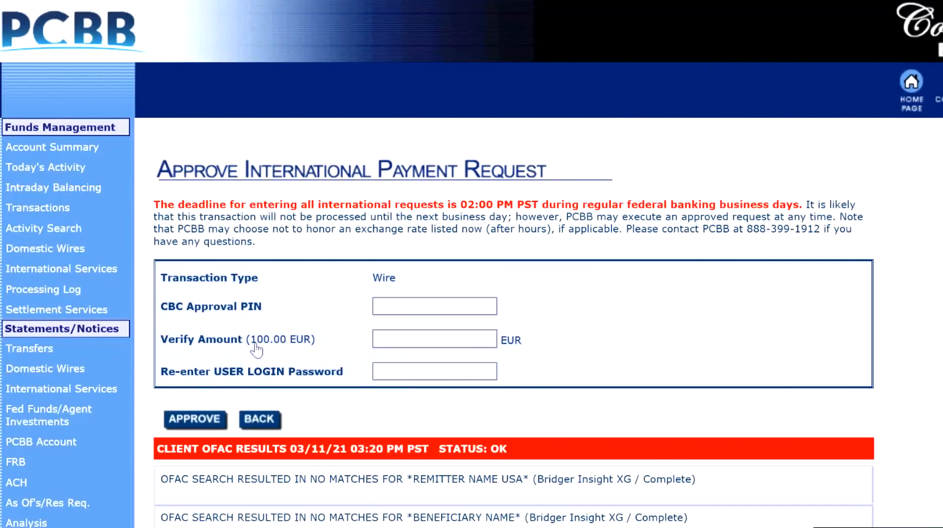
# Enter the approval PIN, verify amount 100 and the login password, then check the wire's new status
pyautogui.scroll(-3, 388, 417)
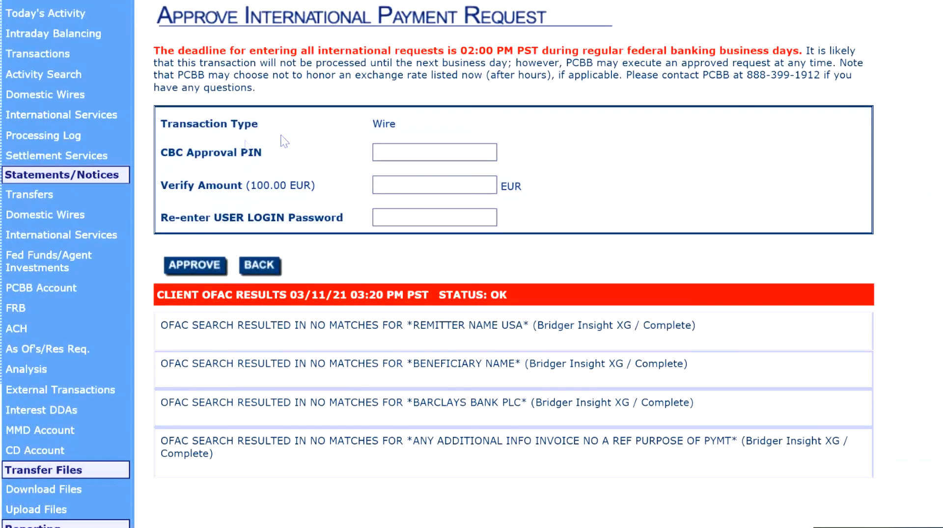
pyautogui.tripleClick(237, 153)
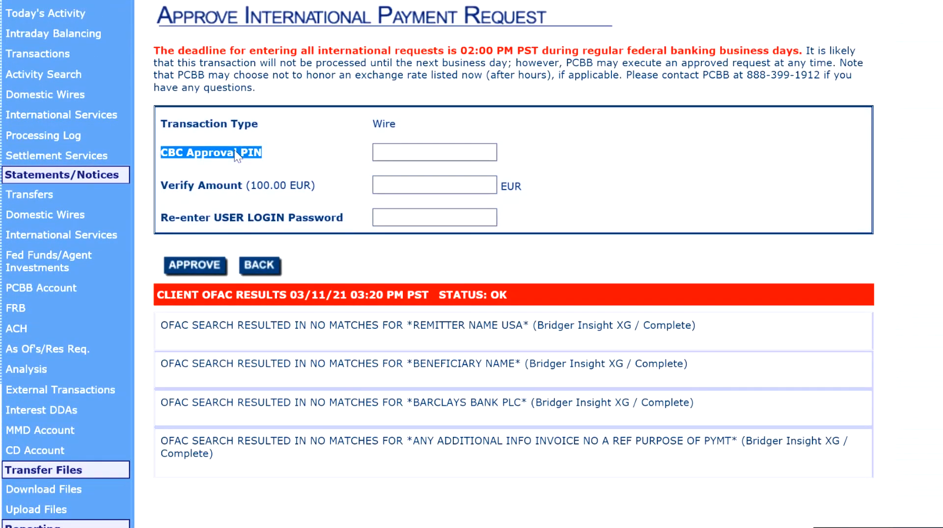
pyautogui.click(391, 160)
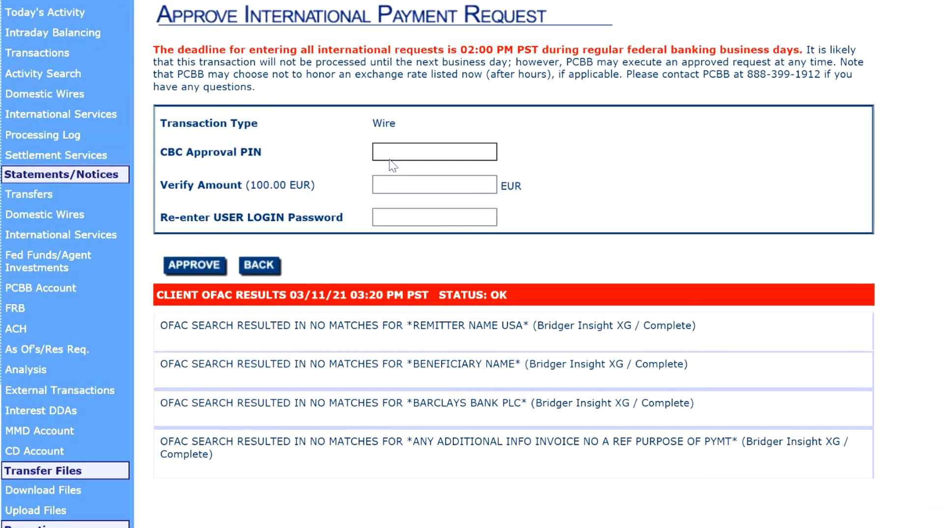
pyautogui.write('•••••')
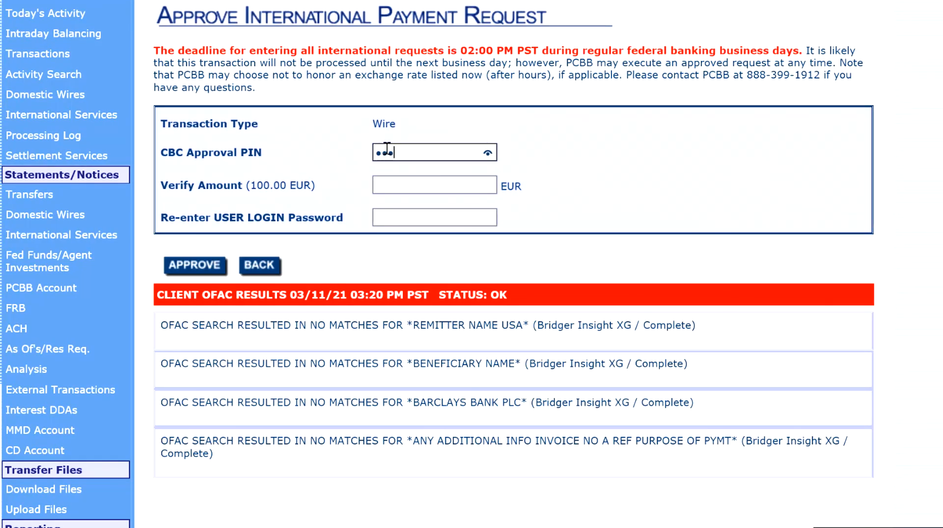
pyautogui.write('••')
pyautogui.click(415, 189)
pyautogui.write('100')
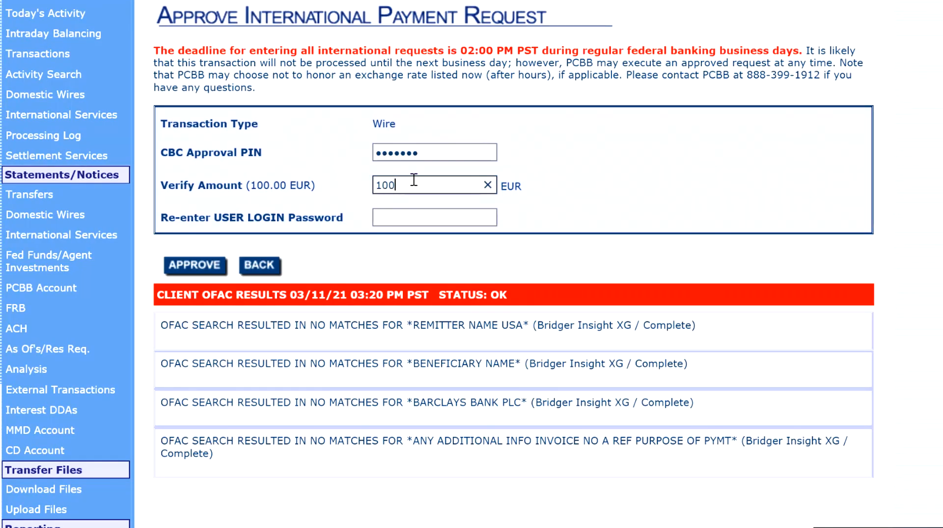
pyautogui.click(400, 222)
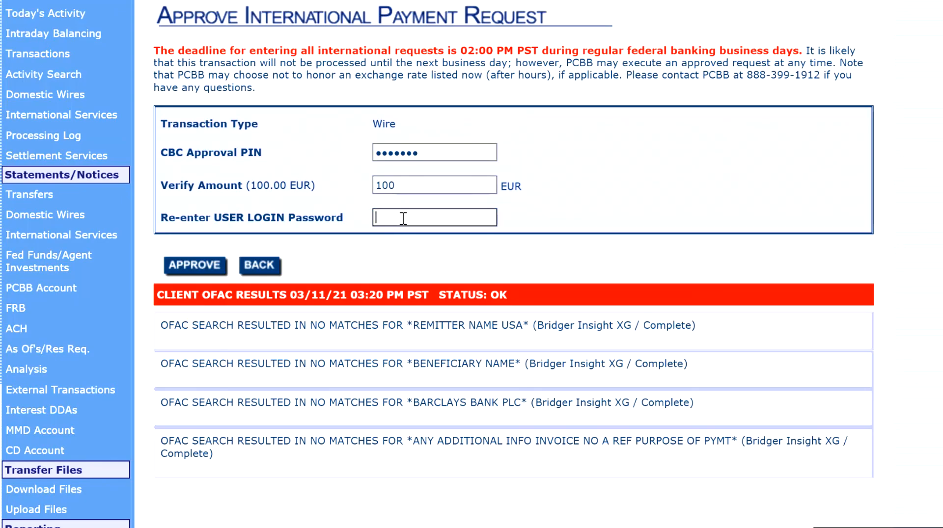
pyautogui.write('•••••••••')
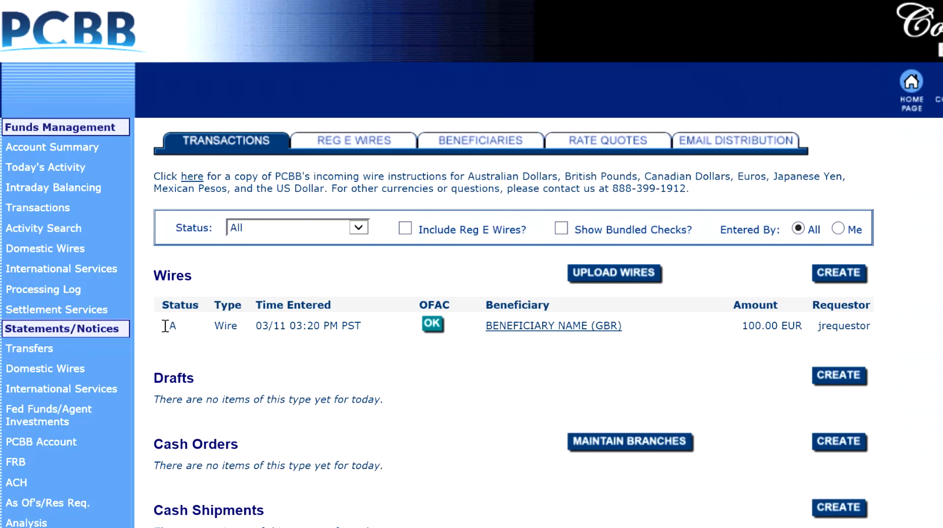
pyautogui.doubleClick(167, 327)
pyautogui.scroll(-3, 167, 331)
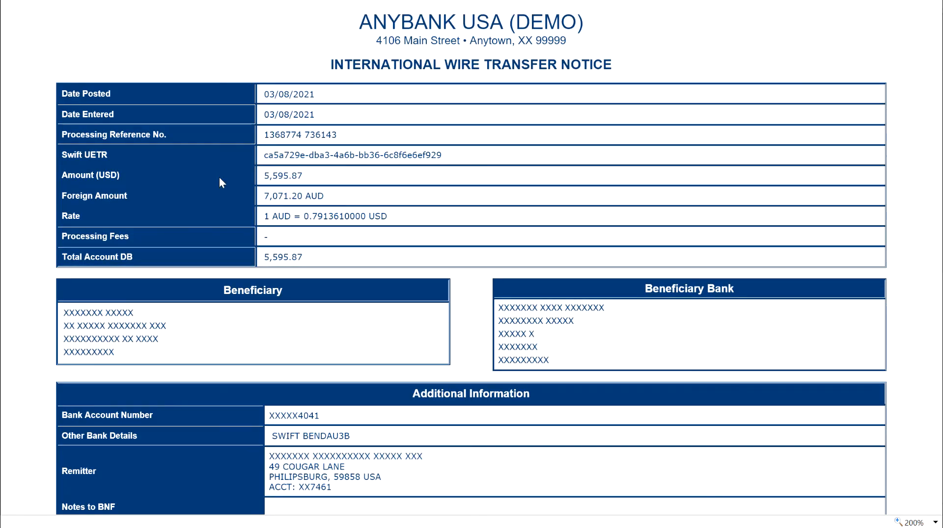
pyautogui.tripleClick(279, 134)
pyautogui.tripleClick(95, 135)
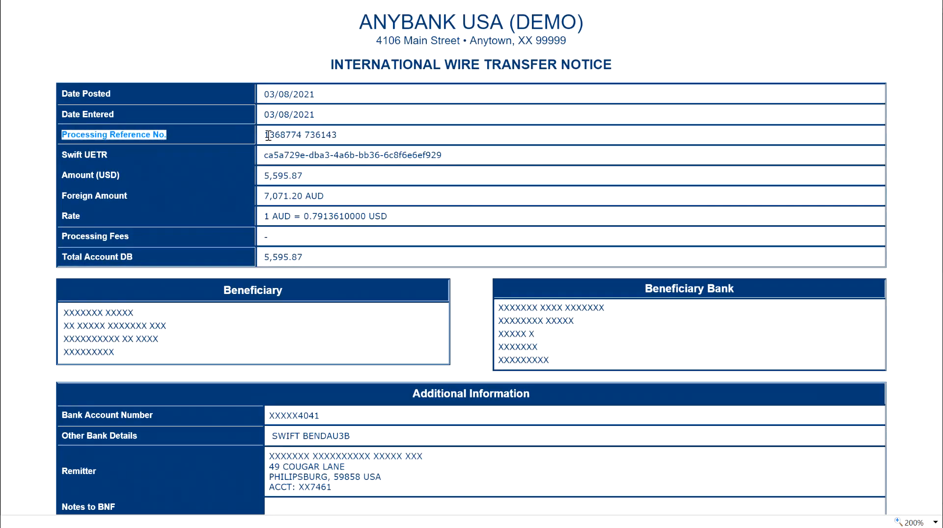
pyautogui.doubleClick(286, 136)
pyautogui.click(286, 135)
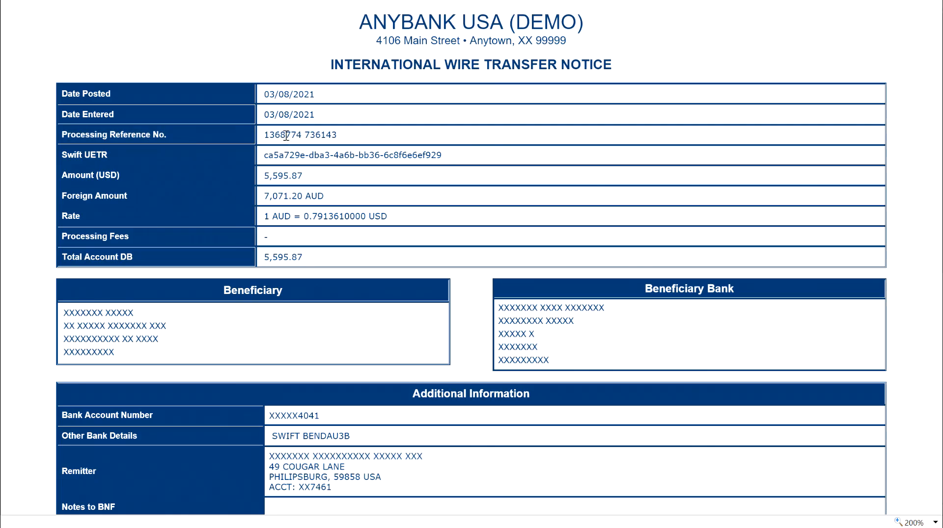
pyautogui.tripleClick(286, 135)
pyautogui.click(286, 135)
pyautogui.doubleClick(286, 135)
pyautogui.moveTo(63, 155); pyautogui.dragTo(449, 157)
pyautogui.click(458, 158)
pyautogui.scroll(-8, 639, 231)
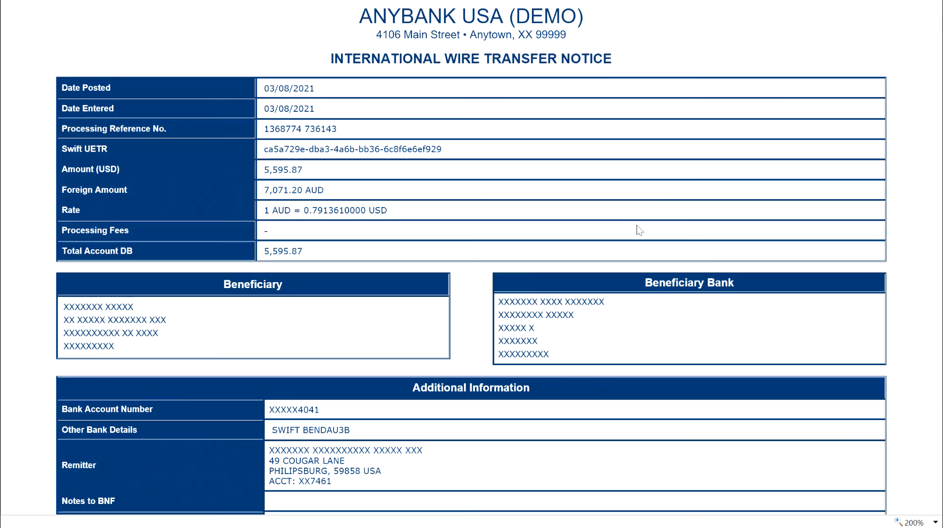
pyautogui.scroll(-1, 638, 231)
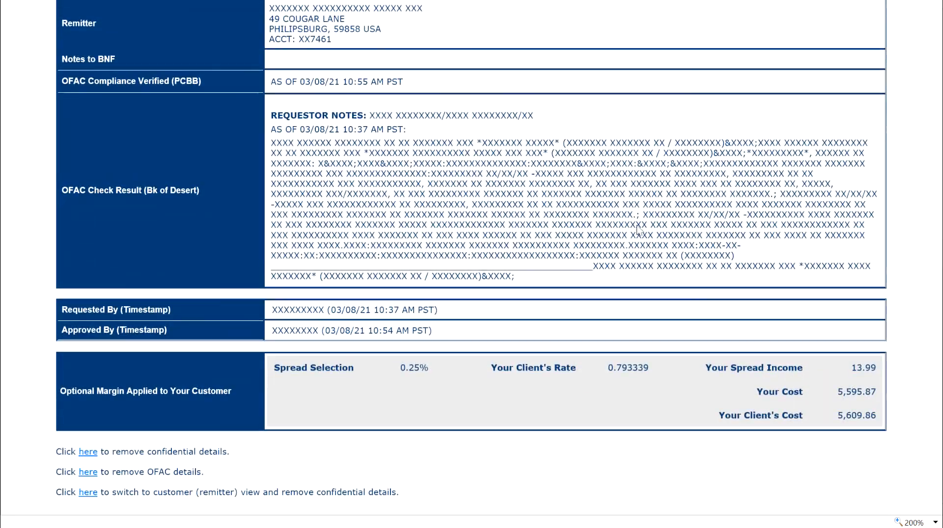
pyautogui.scroll(3, 637, 229)
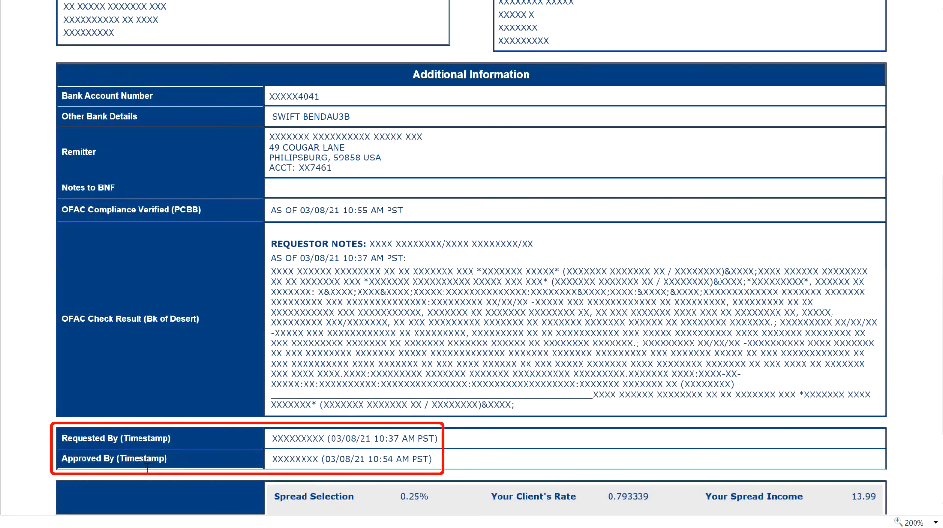